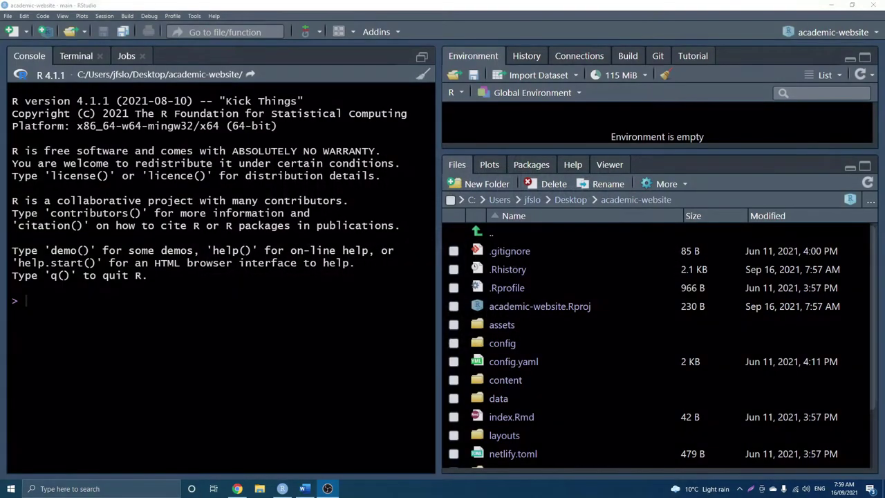
# Step: Open config/_default/params.yaml and place the cursor inside the empty google_analytics value on line 122
pyautogui.click(502, 343)
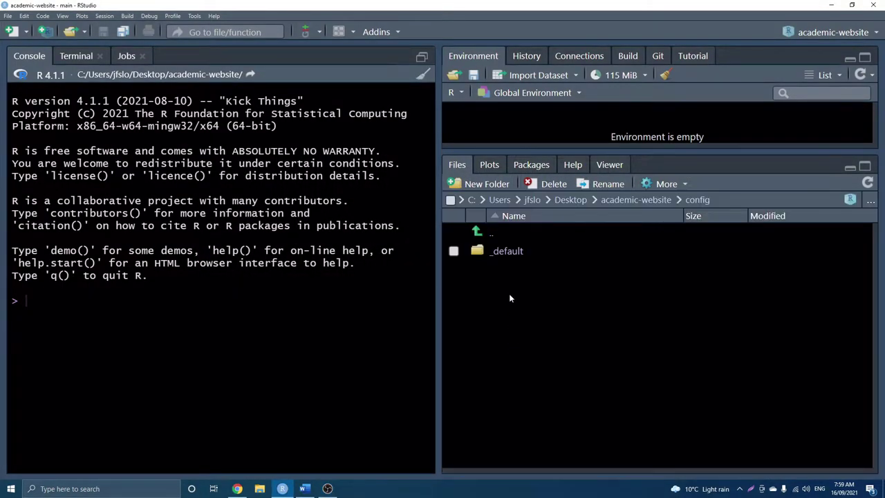
pyautogui.click(506, 253)
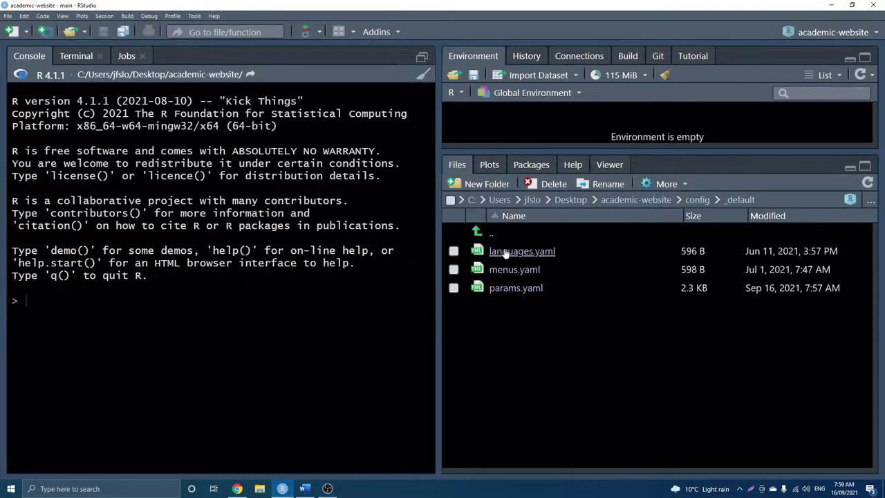
pyautogui.click(516, 287)
pyautogui.scroll(-5, 421, 152)
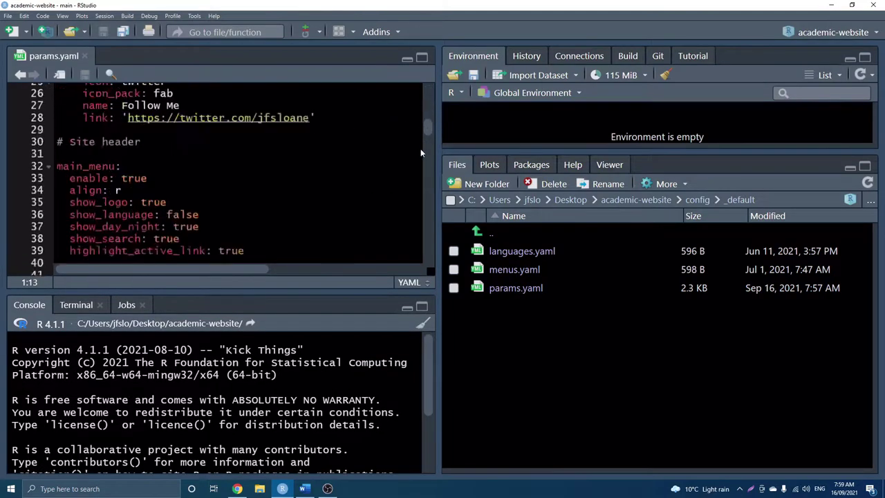
pyautogui.scroll(-20, 420, 152)
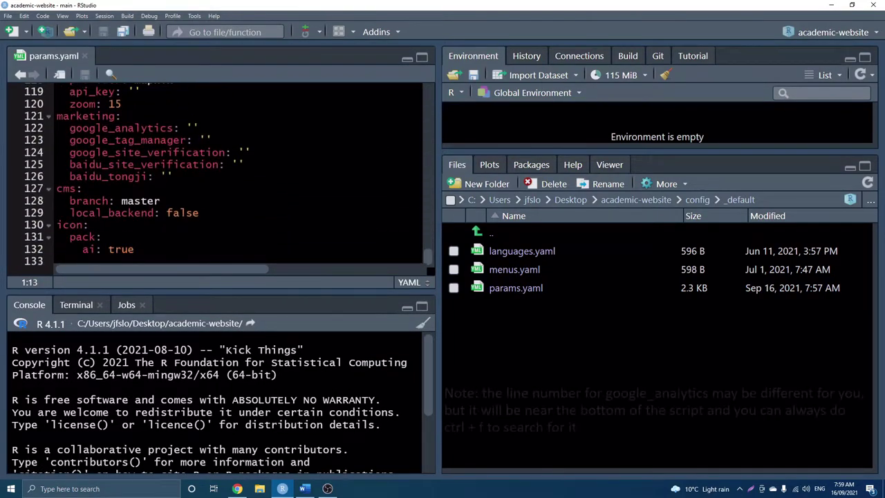
pyautogui.moveTo(198, 128); pyautogui.dragTo(59, 128)
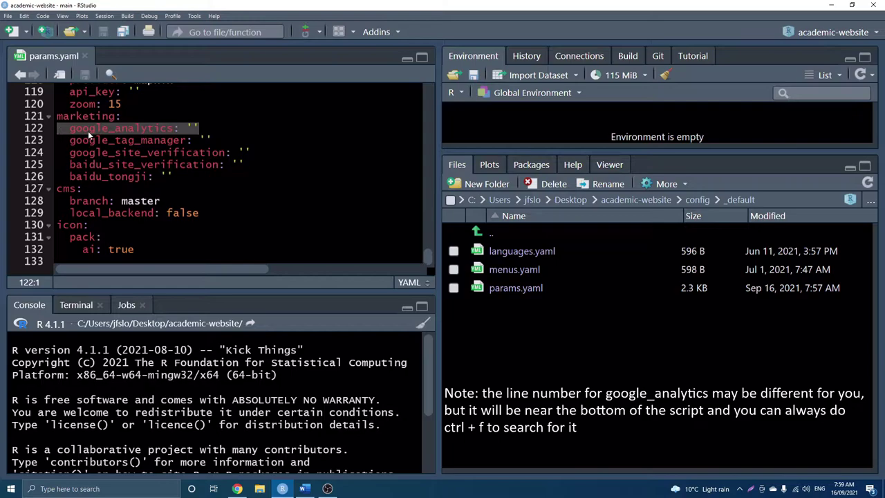
pyautogui.click(194, 128)
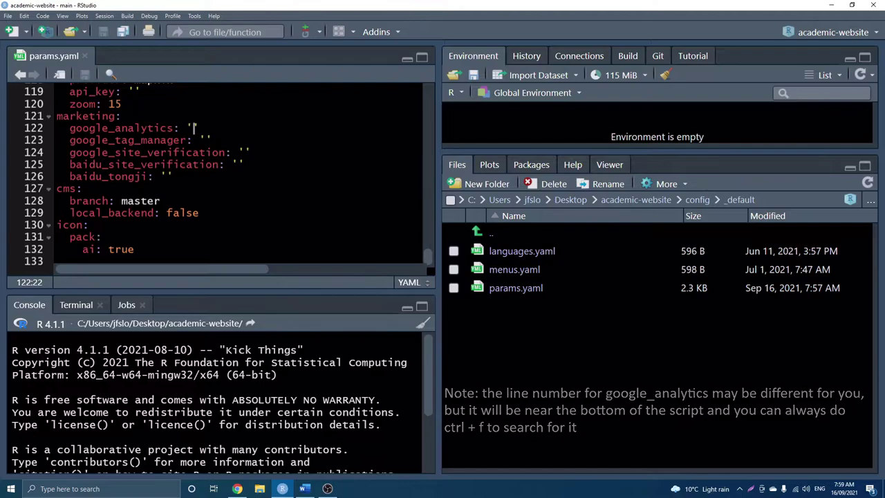
# Step: In Chrome, find and highlight the googleAnalytics option's tracking ID description on the blogdown Themes page
pyautogui.click(237, 489)
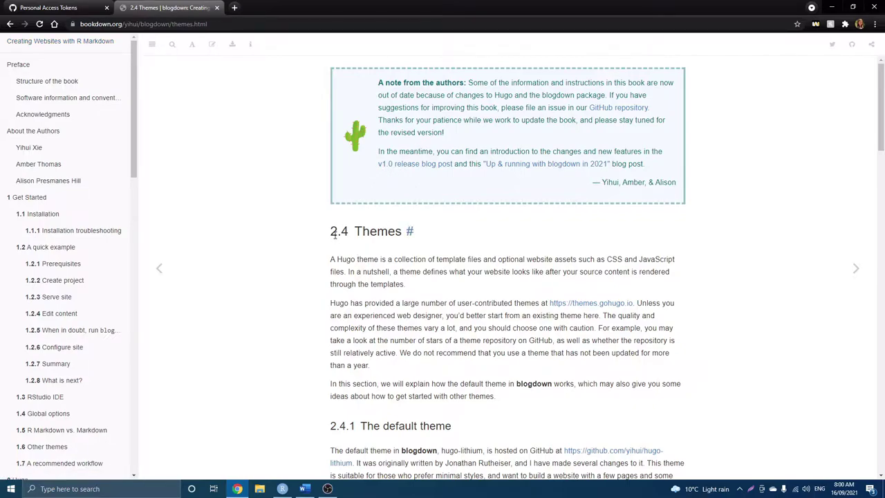
pyautogui.scroll(-5, 566, 220)
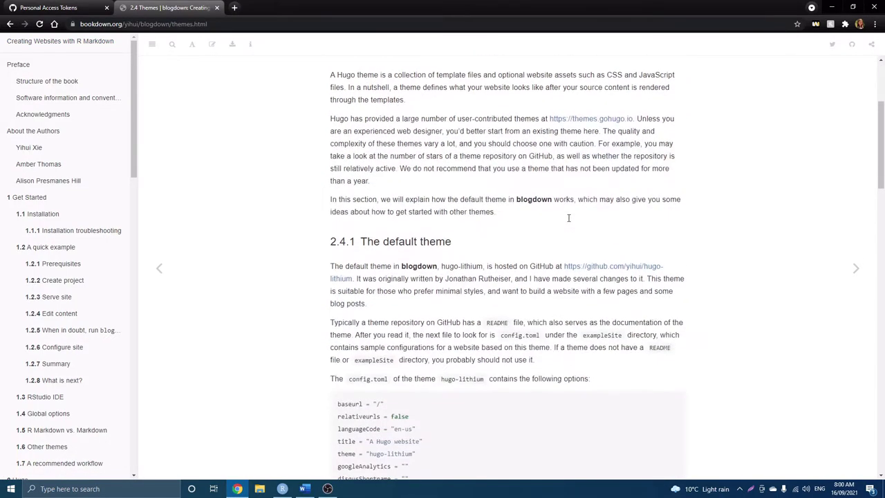
pyautogui.scroll(-8, 566, 216)
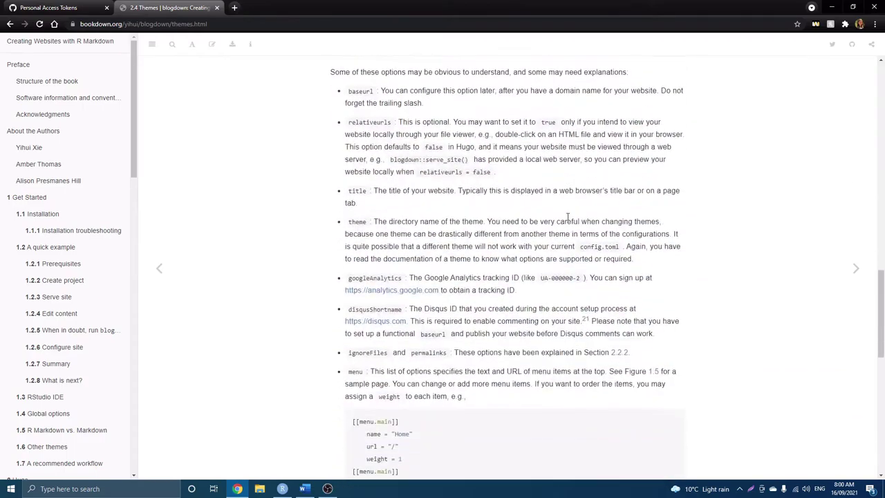
pyautogui.moveTo(407, 222); pyautogui.dragTo(347, 226)
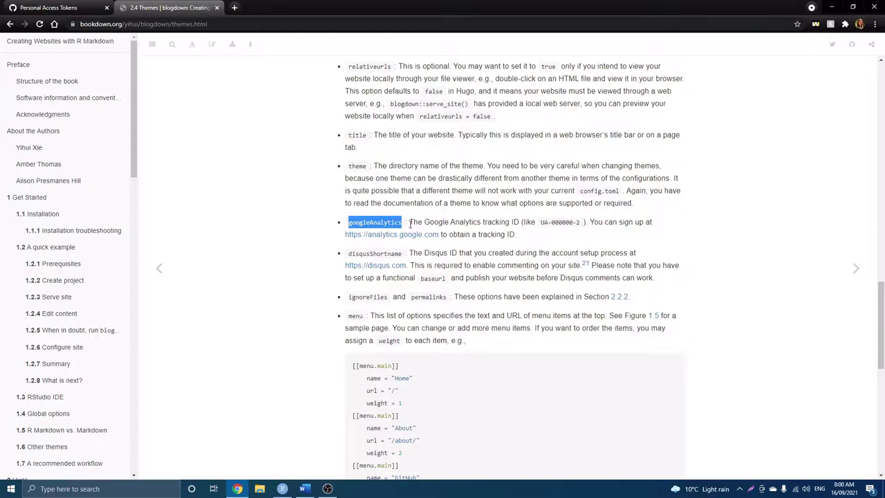
pyautogui.moveTo(410, 222); pyautogui.dragTo(522, 221)
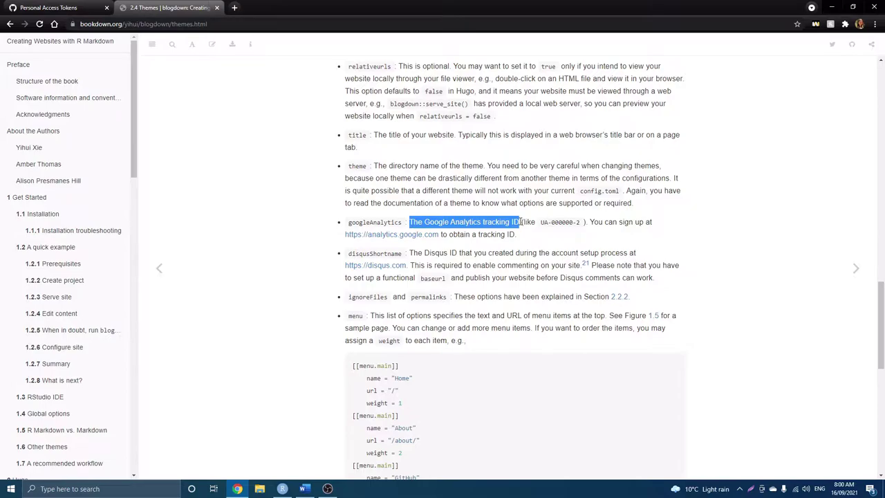
pyautogui.click(614, 233)
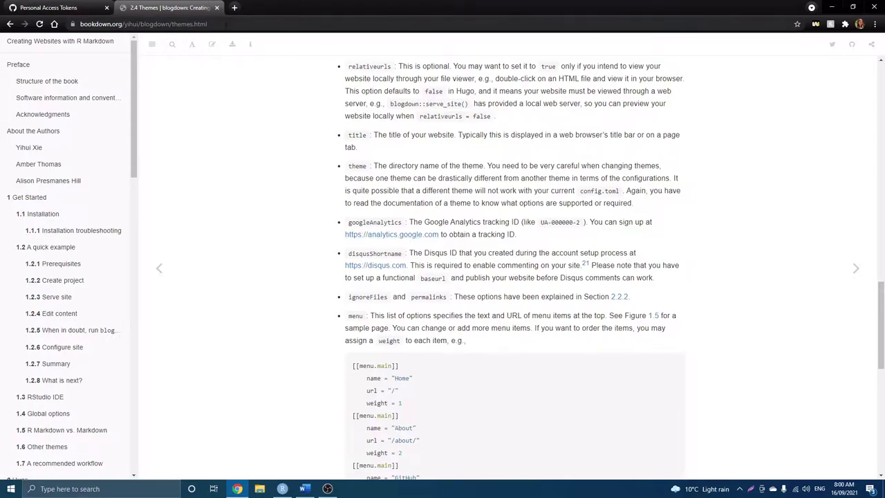
pyautogui.click(224, 24)
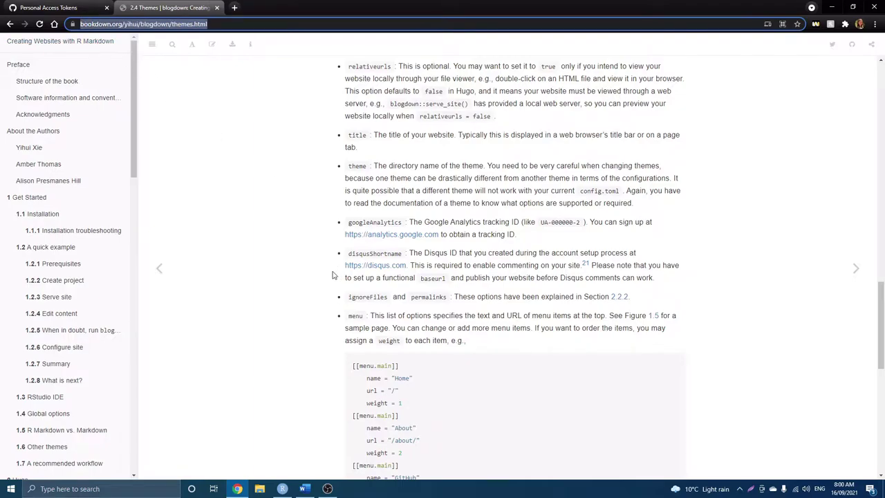
pyautogui.click(433, 243)
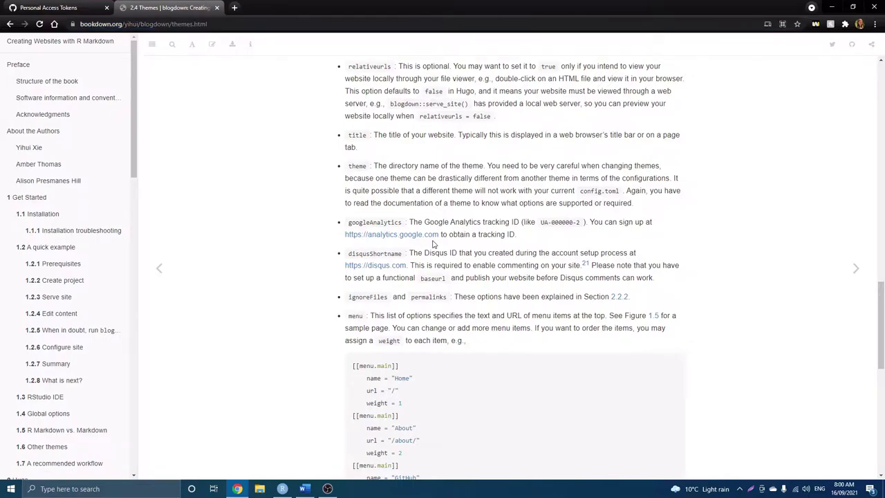
pyautogui.click(417, 238)
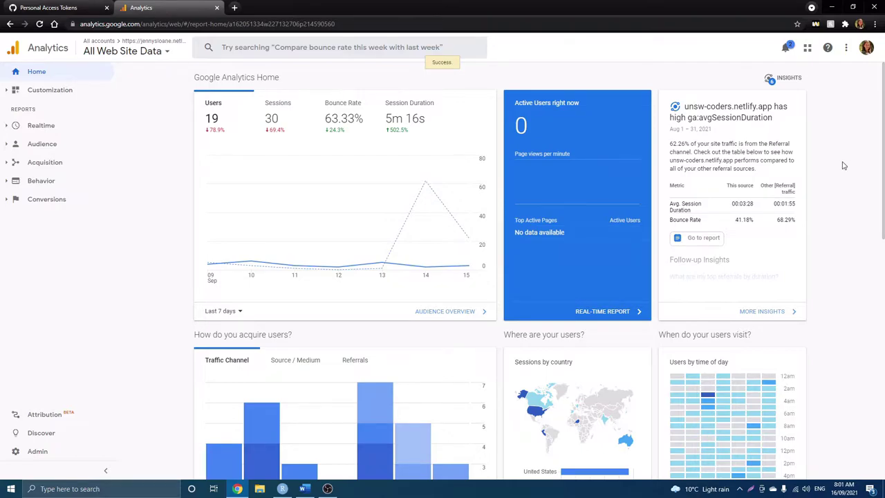
# Step: Scroll through the Analytics dashboard cards (19 users, 30 sessions, 63.33% bounce rate) and back to the top
pyautogui.scroll(-1, 843, 166)
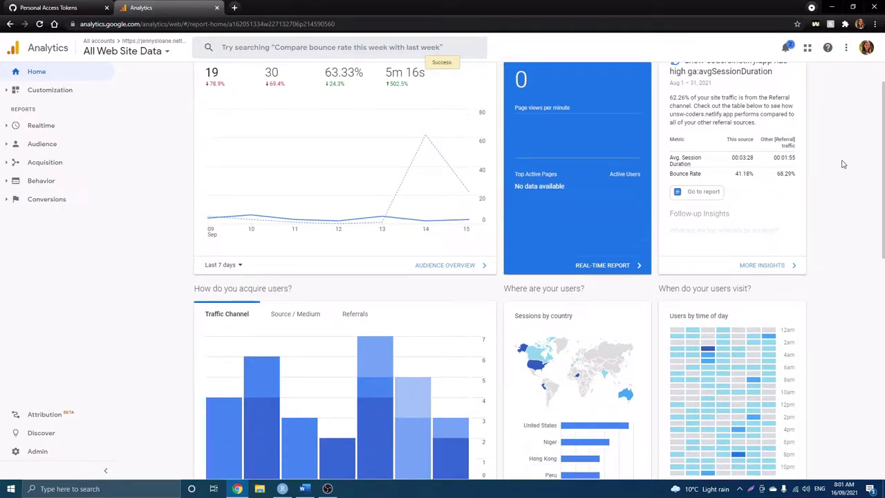
pyautogui.scroll(-1, 842, 164)
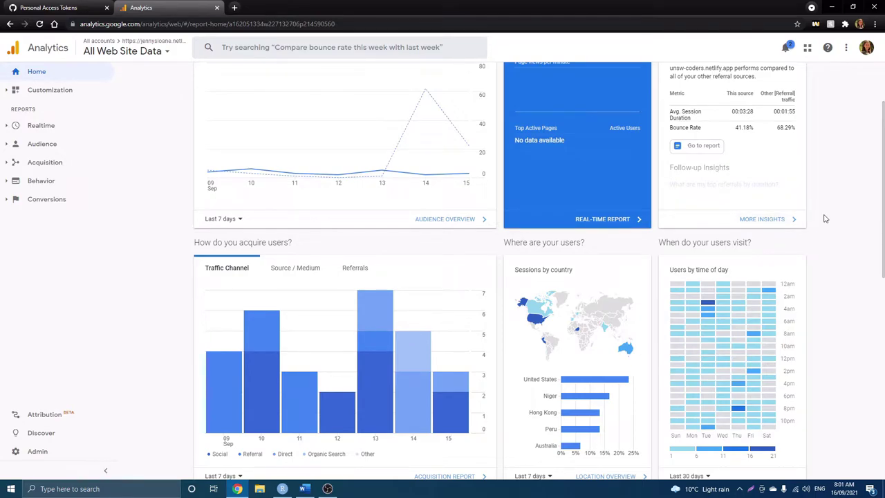
pyautogui.scroll(2, 823, 218)
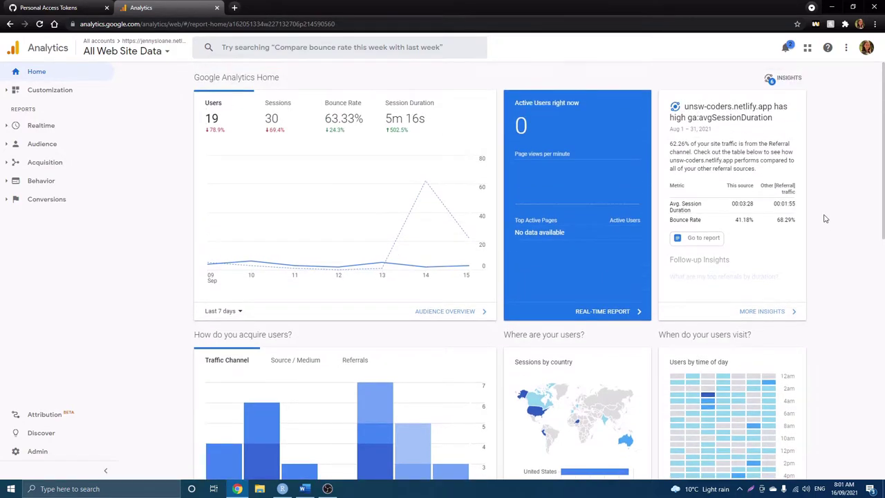
pyautogui.scroll(-2, 824, 218)
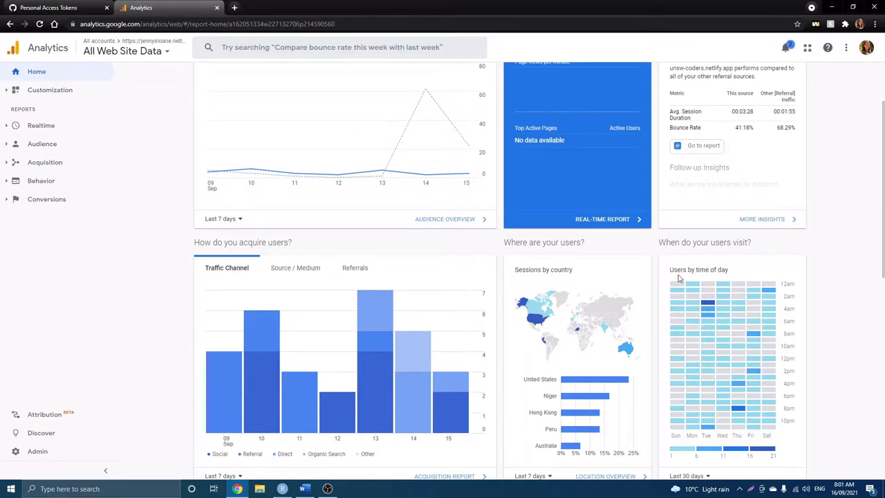
pyautogui.scroll(-2, 534, 287)
pyautogui.scroll(-1, 534, 288)
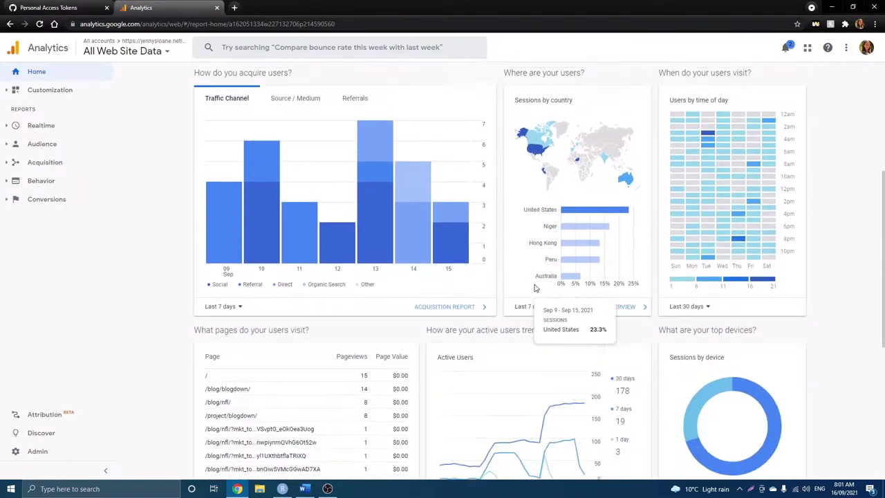
pyautogui.scroll(-1, 534, 287)
pyautogui.scroll(-2, 534, 286)
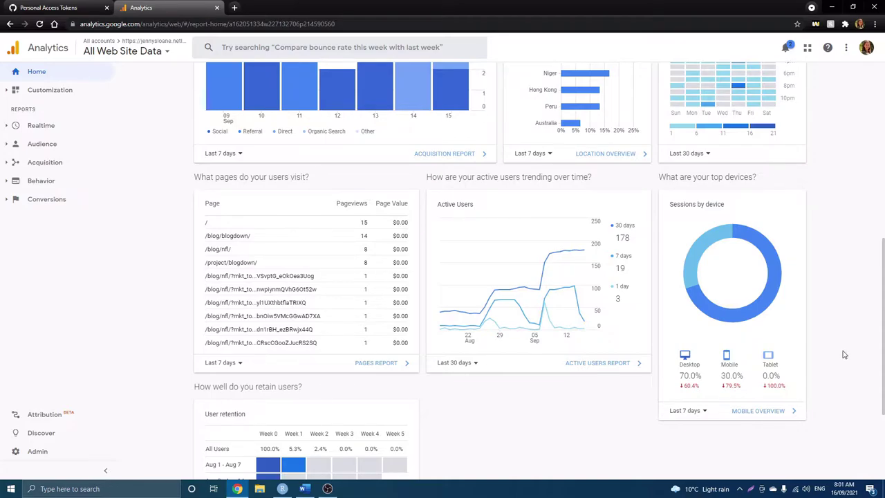
pyautogui.scroll(4, 845, 354)
pyautogui.scroll(2, 843, 354)
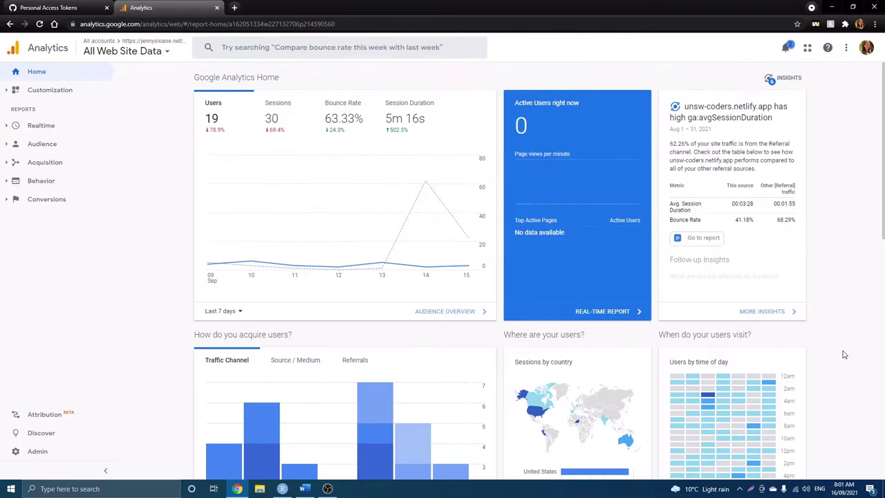
# Step: Switch Google Analytics to the second Google account
pyautogui.click(865, 47)
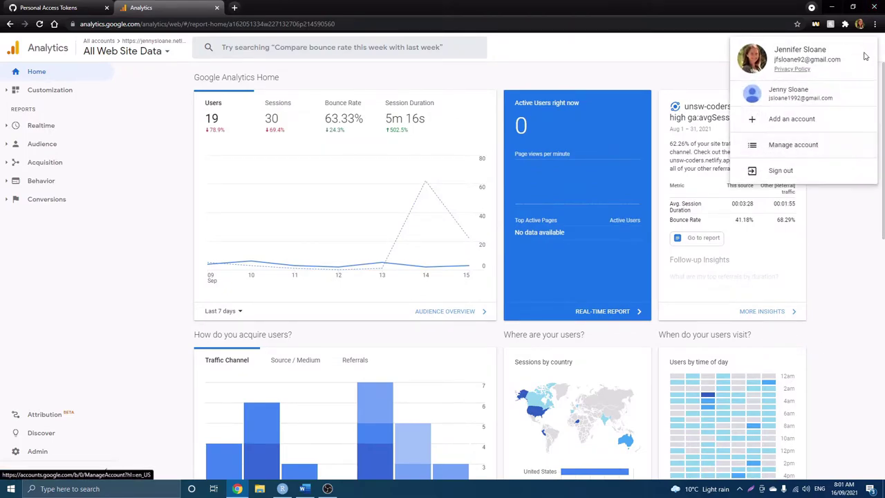
pyautogui.click(801, 93)
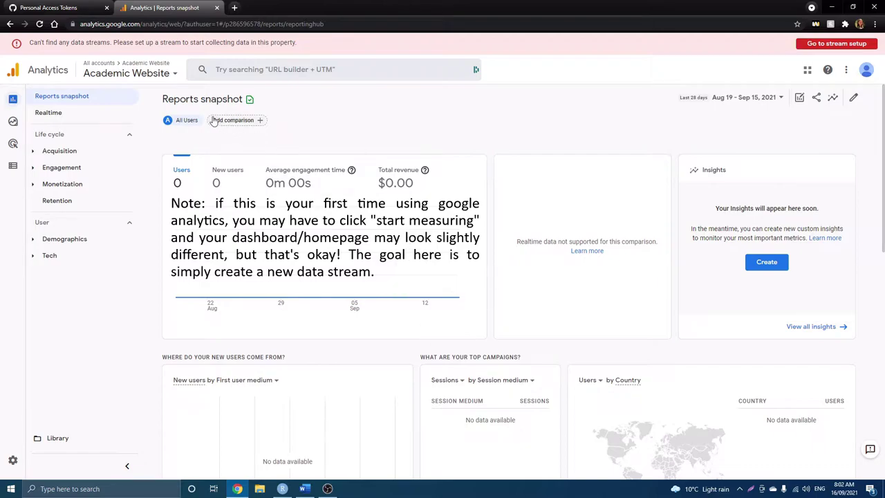
# Step: Note the missing data streams warning and open Admin for the Academic Website account
pyautogui.moveTo(29, 42); pyautogui.dragTo(112, 42)
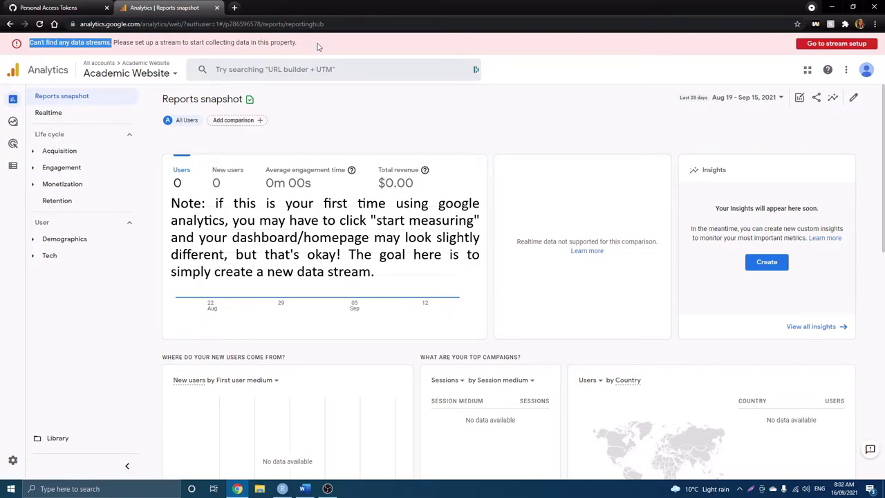
pyautogui.moveTo(11, 469)
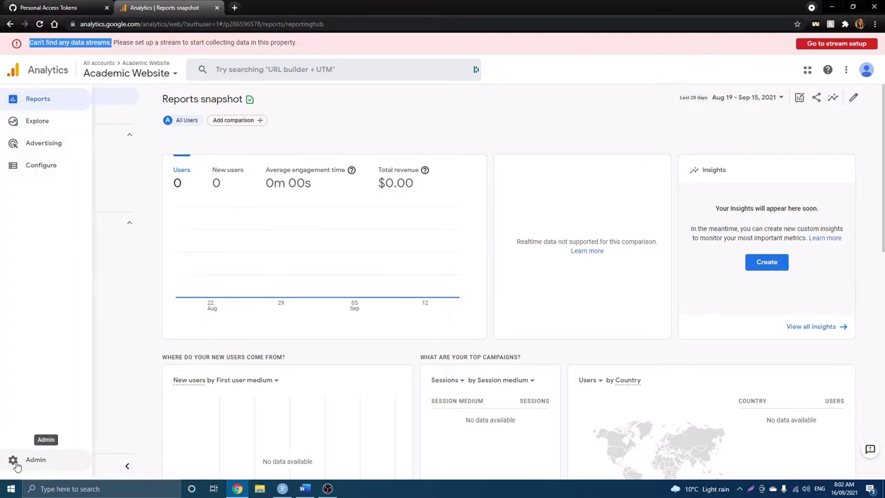
pyautogui.click(12, 463)
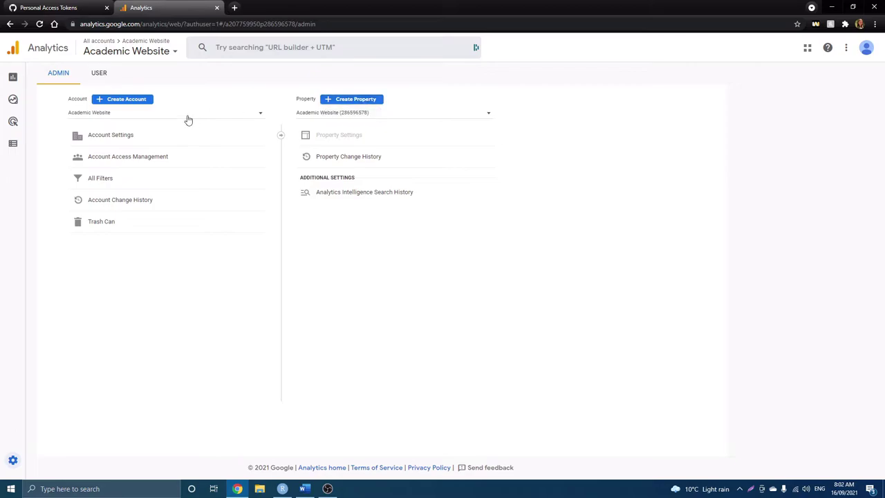
# Step: Start a new Analytics account named 'Academic Websit' and continue to property setup
pyautogui.click(124, 101)
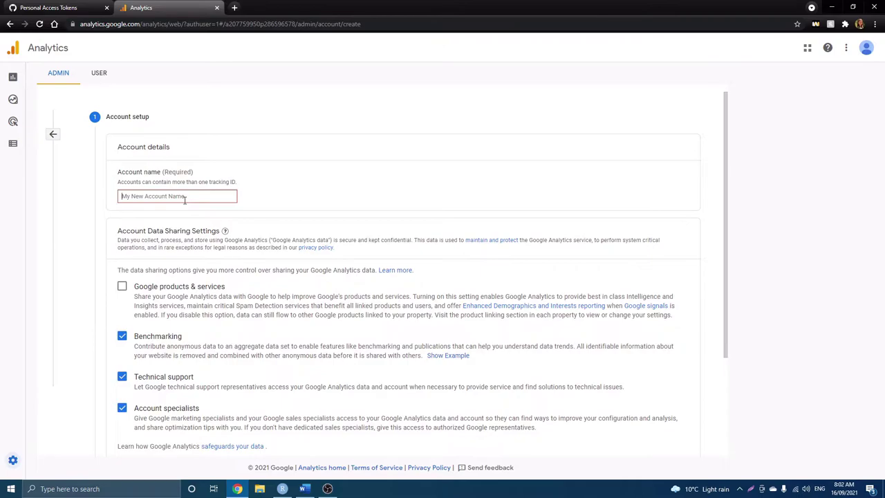
pyautogui.click(184, 200)
pyautogui.write('Academic')
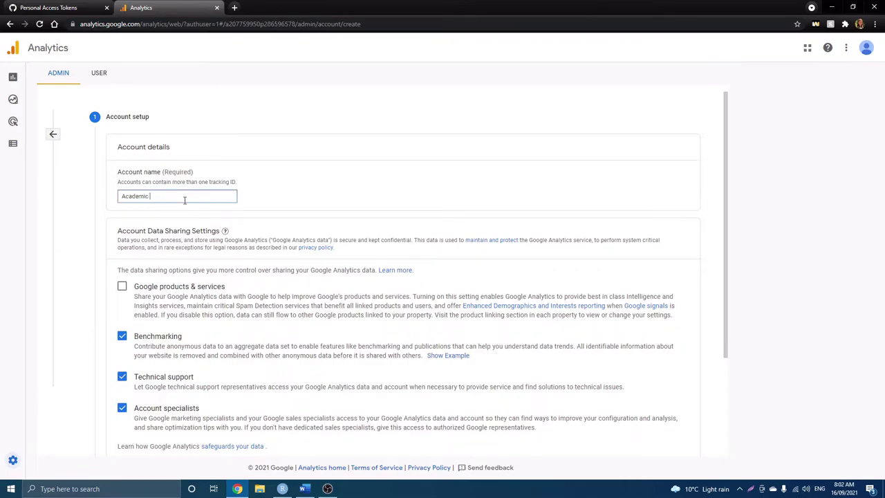
pyautogui.write(' Website')
pyautogui.scroll(-2, 181, 280)
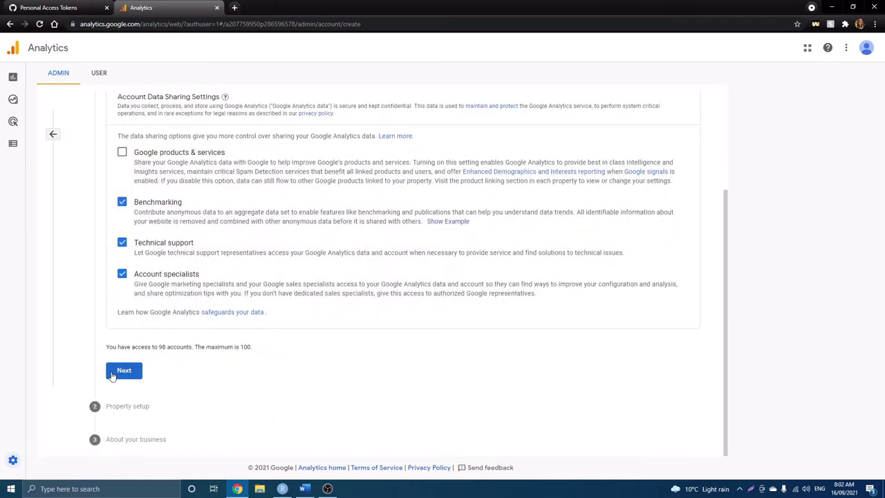
pyautogui.click(112, 375)
# Step: Name the property 'Academic Website' with Australia as country and Sydney time zone
pyautogui.click(182, 249)
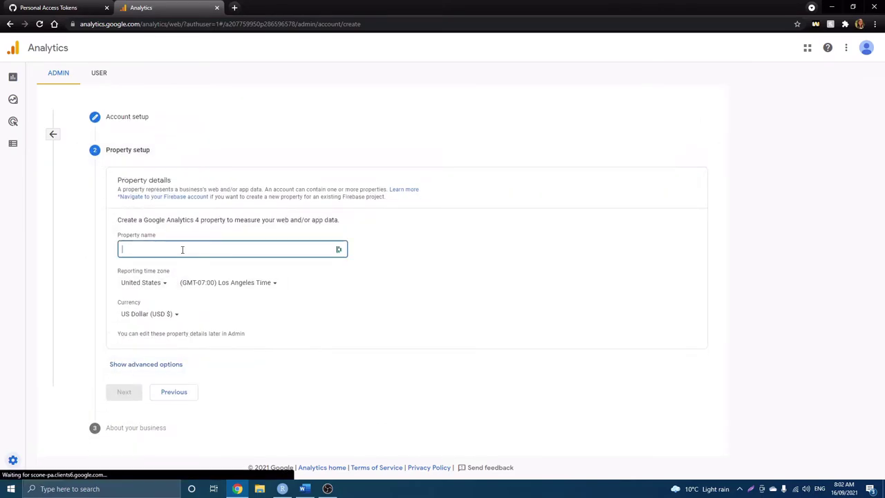
pyautogui.write('Academic WE')
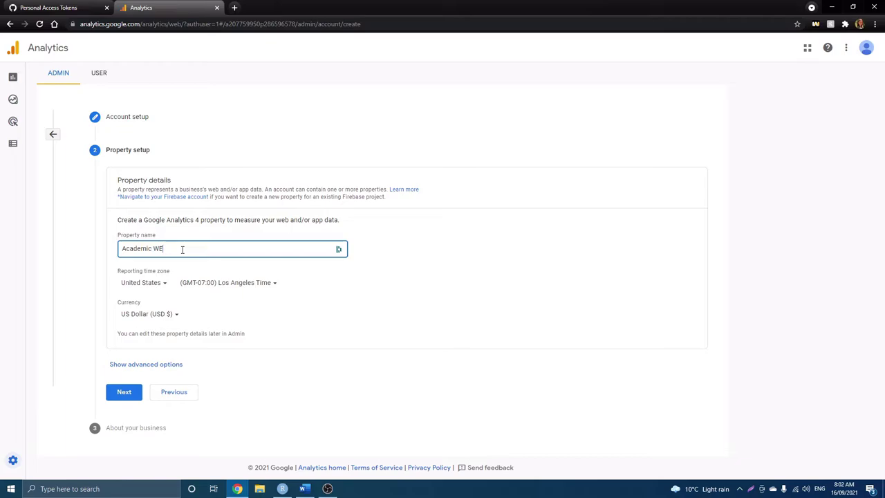
pyautogui.press('BackSpace')
pyautogui.write('ebsite')
pyautogui.click(166, 282)
pyautogui.write('au')
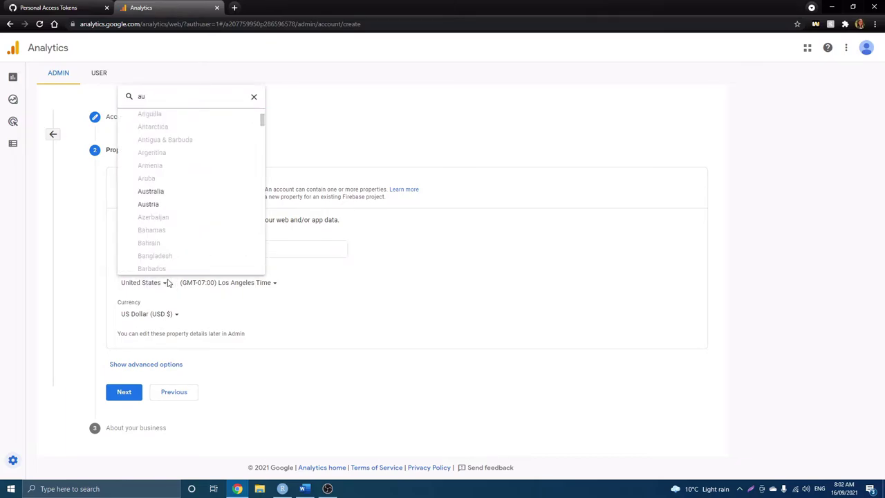
pyautogui.click(207, 192)
pyautogui.click(233, 283)
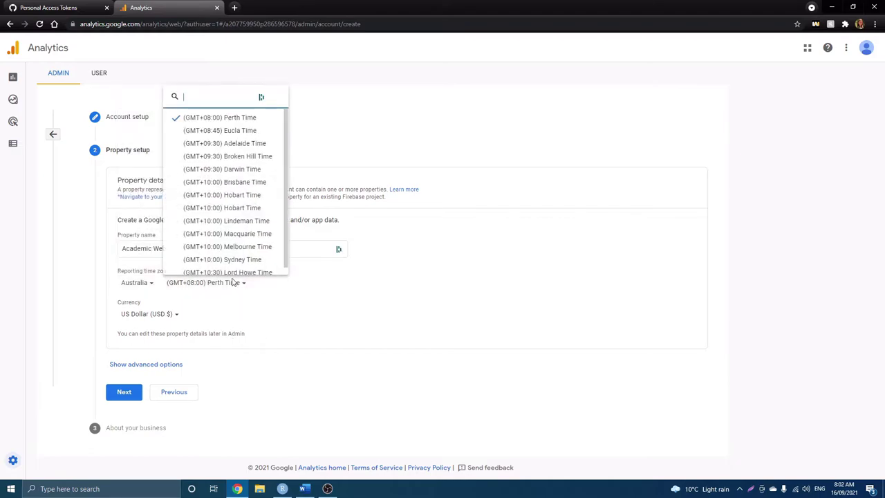
pyautogui.click(235, 259)
# Step: Set business size to Small and tick measuring customer engagement
pyautogui.click(124, 391)
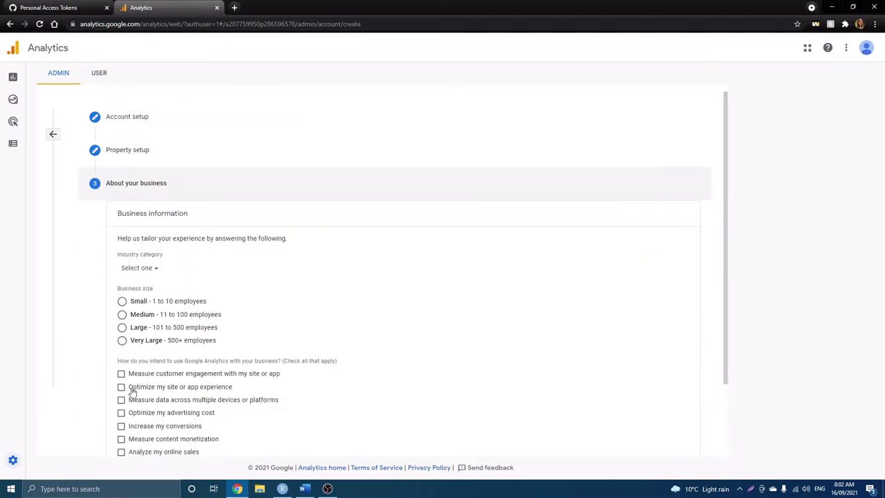
pyautogui.scroll(-3, 210, 316)
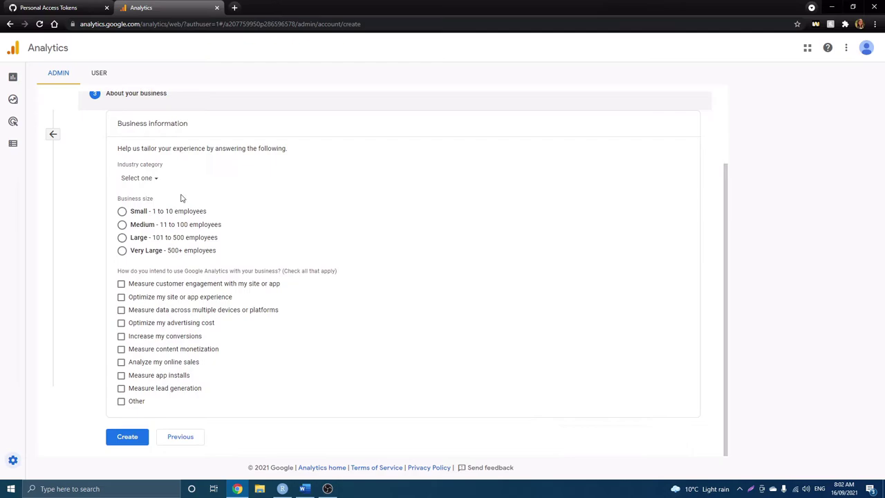
pyautogui.click(122, 211)
pyautogui.click(121, 284)
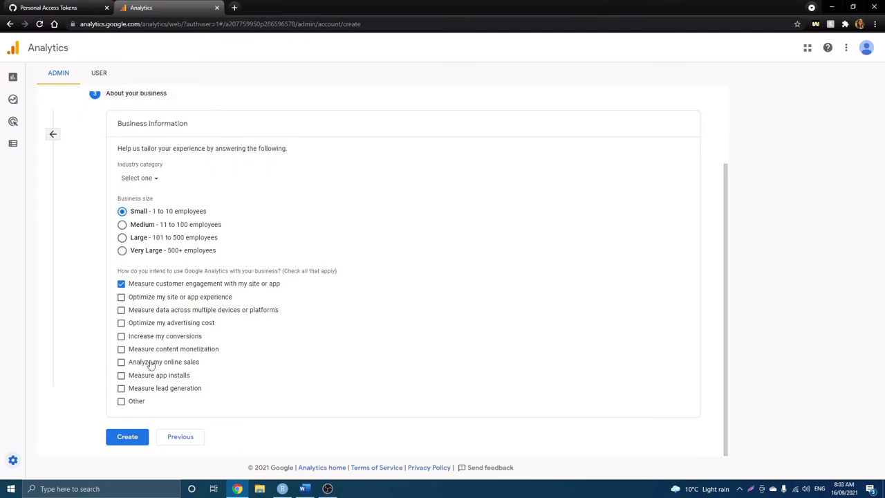
# Step: Create the account and accept the GDPR Data Processing Terms and terms of service
pyautogui.click(136, 443)
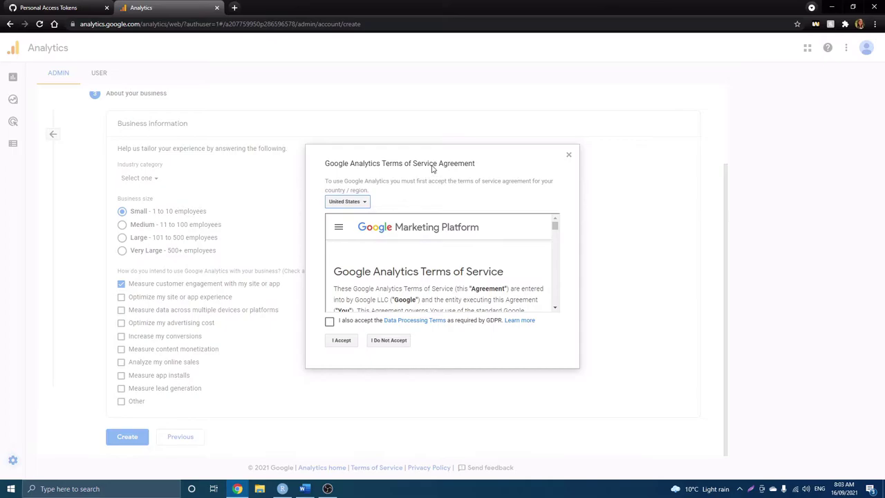
pyautogui.click(329, 323)
pyautogui.click(340, 340)
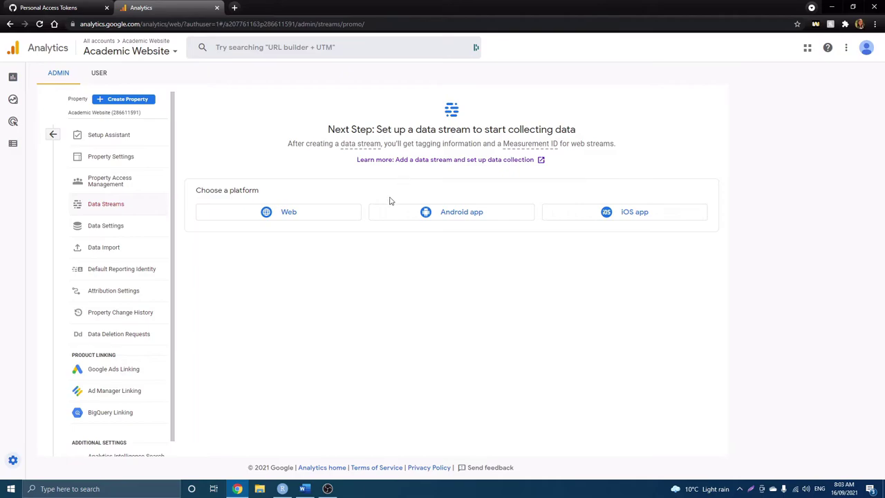
# Step: Choose a Web data stream and copy the Academic website's address from a new tab
pyautogui.click(295, 215)
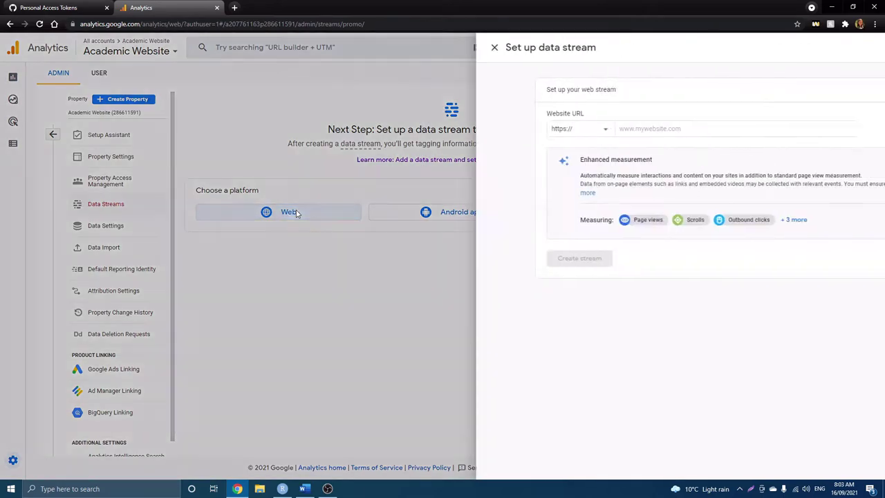
pyautogui.click(236, 6)
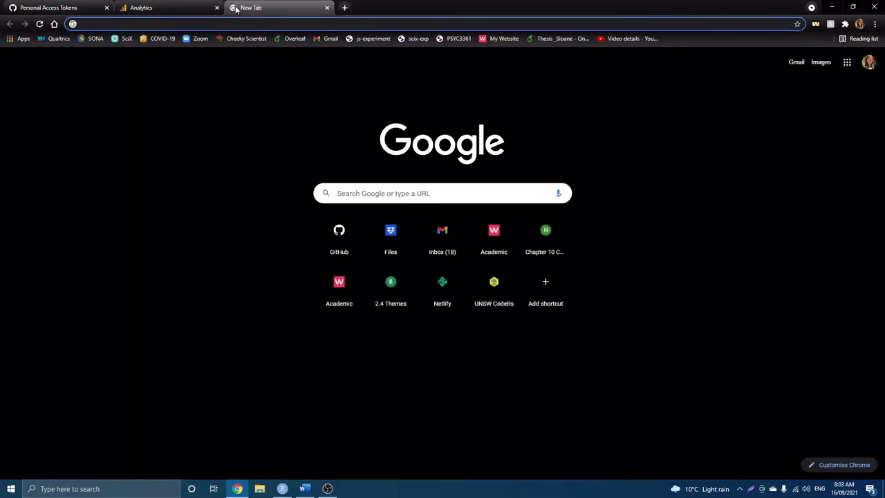
pyautogui.write('js')
pyautogui.press('Return')
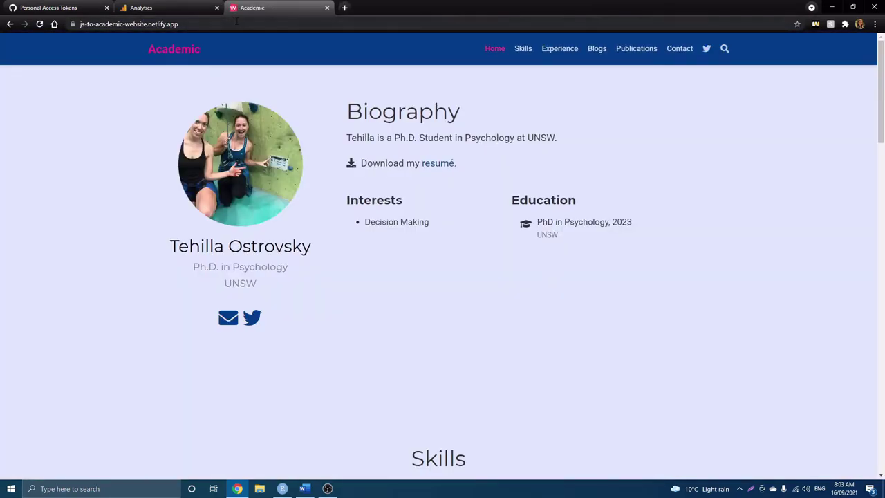
pyautogui.click(238, 23)
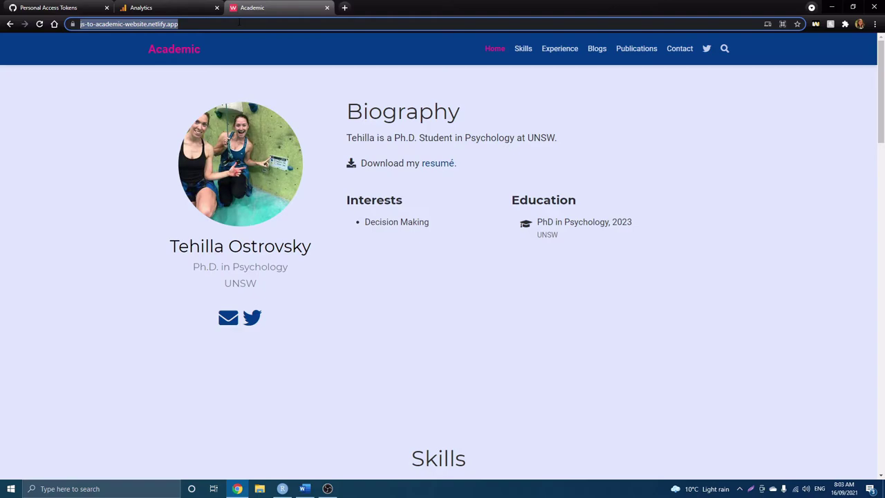
pyautogui.hotkey('ctrl', 'c')
pyautogui.click(166, 8)
# Step: Enter js-to-academic-website.netlify.app as the URL and create the stream named 'Academic Website'
pyautogui.click(338, 127)
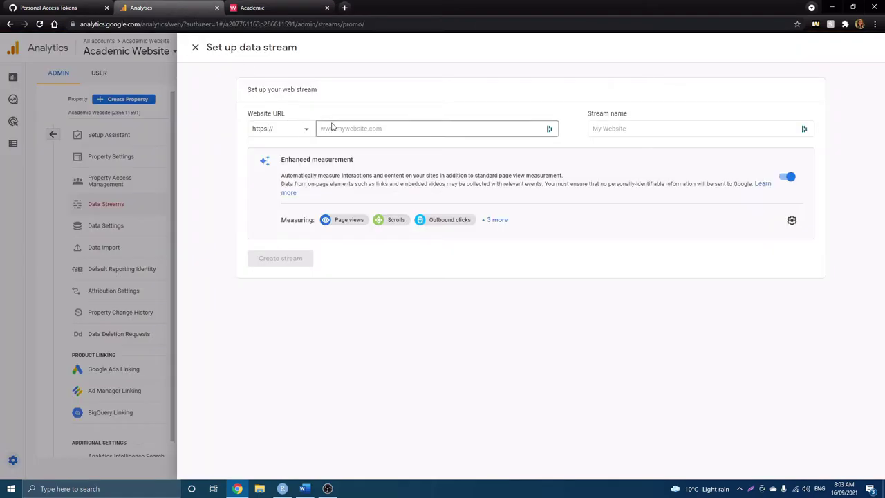
pyautogui.hotkey('ctrl', 'v')
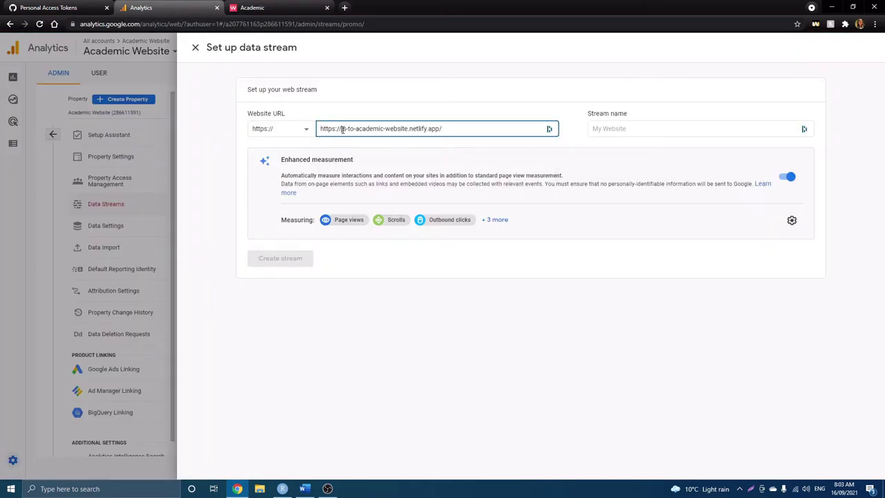
pyautogui.moveTo(341, 129); pyautogui.dragTo(306, 127)
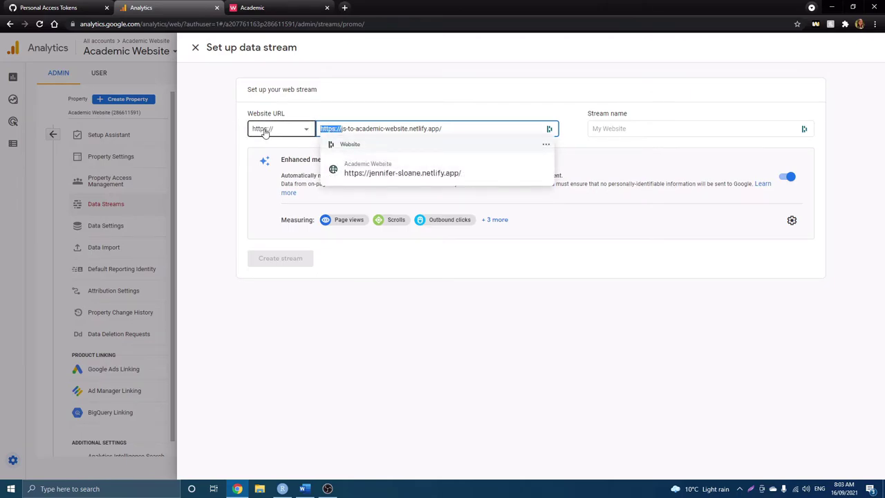
pyautogui.press('BackSpace')
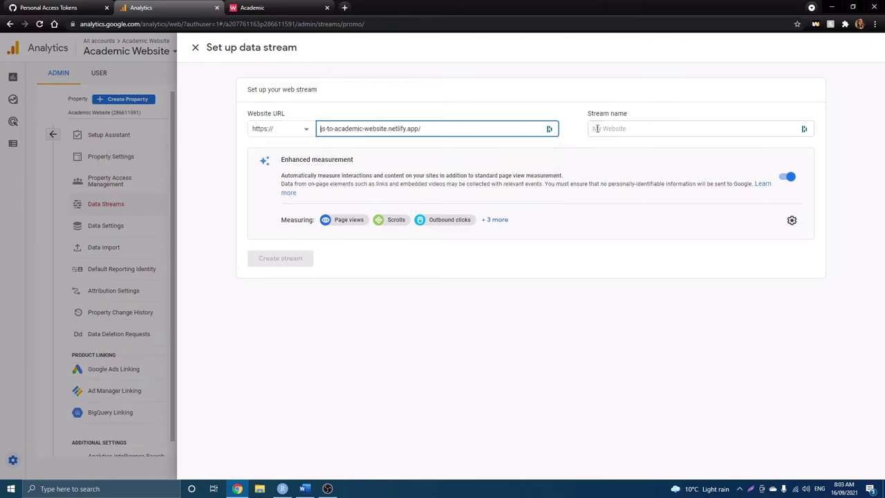
pyautogui.click(596, 129)
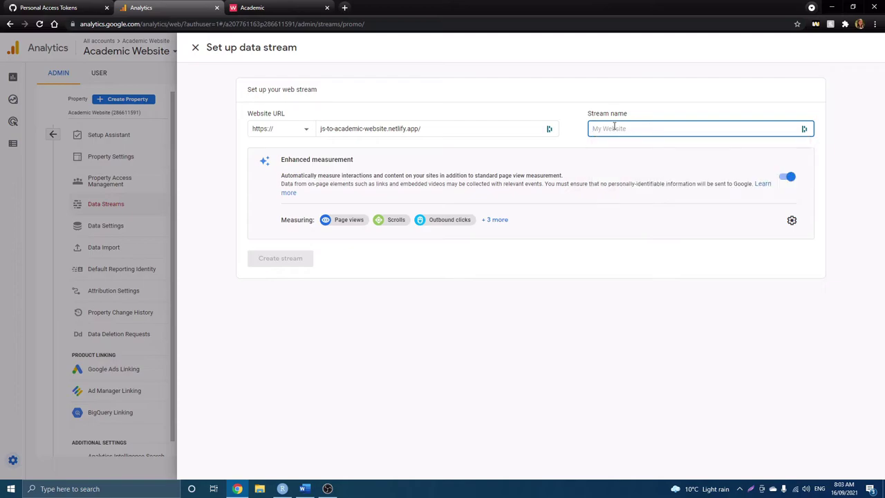
pyautogui.write('Academic We')
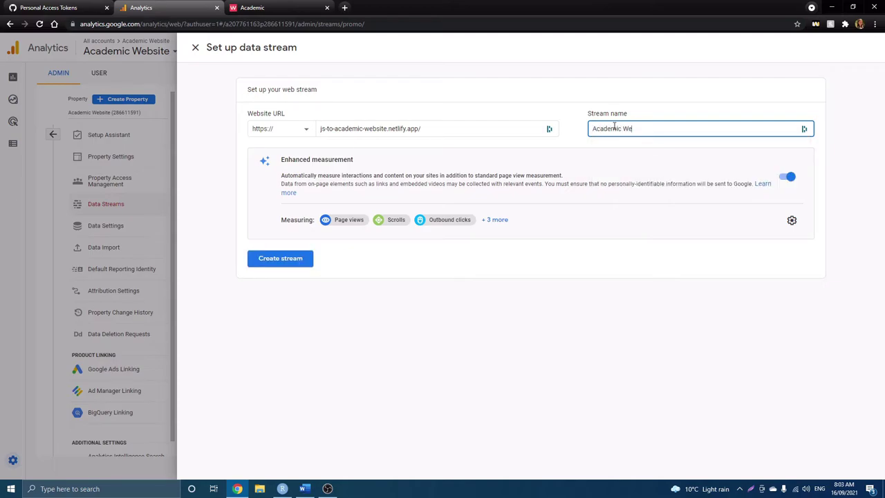
pyautogui.write('bsite')
pyautogui.click(306, 261)
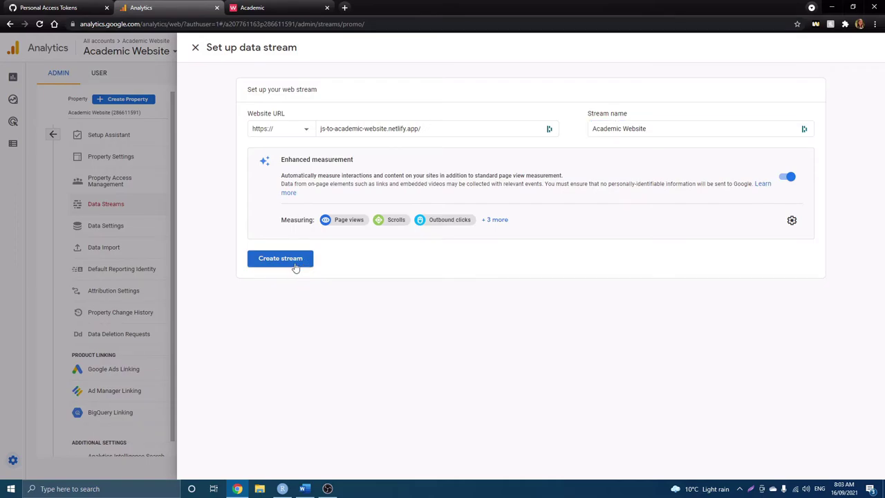
pyautogui.click(296, 268)
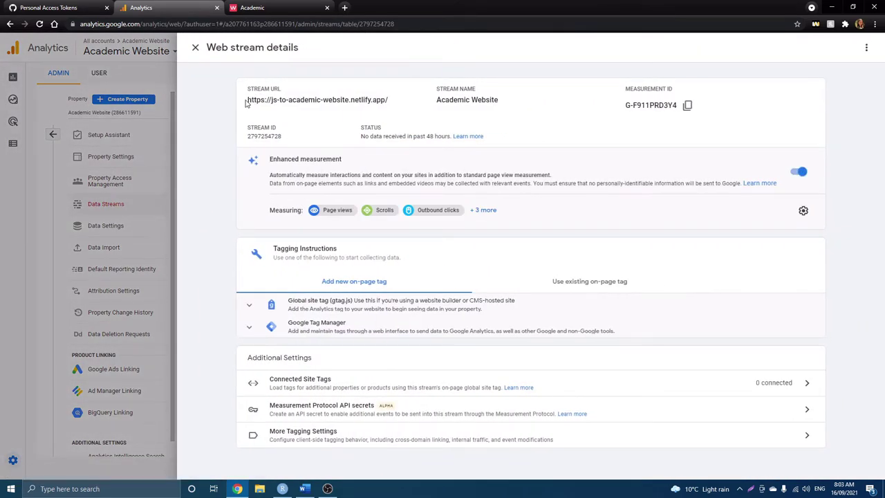
# Step: Copy the web stream's measurement ID and return to params.yaml in RStudio
pyautogui.moveTo(247, 101); pyautogui.dragTo(387, 100)
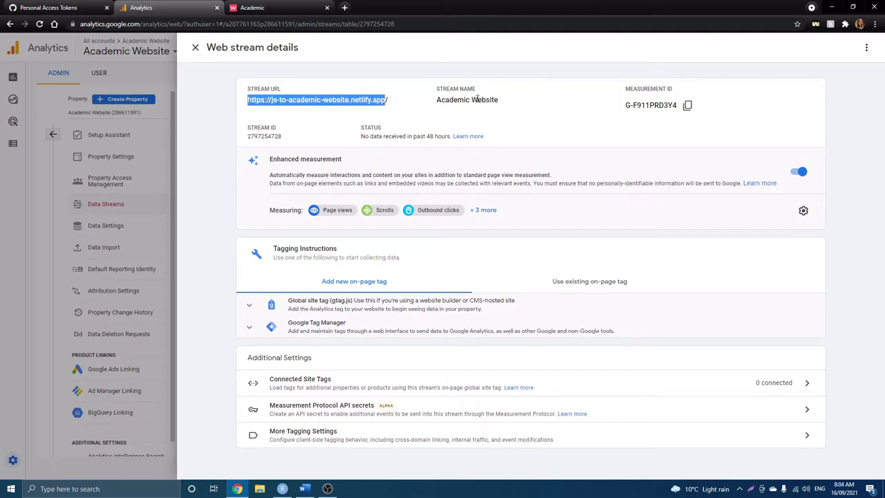
pyautogui.click(619, 105)
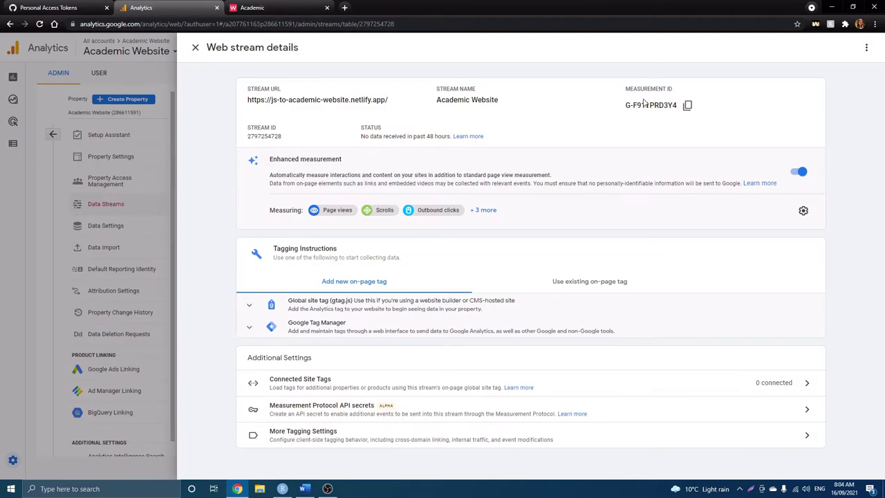
pyautogui.click(688, 107)
pyautogui.click(282, 489)
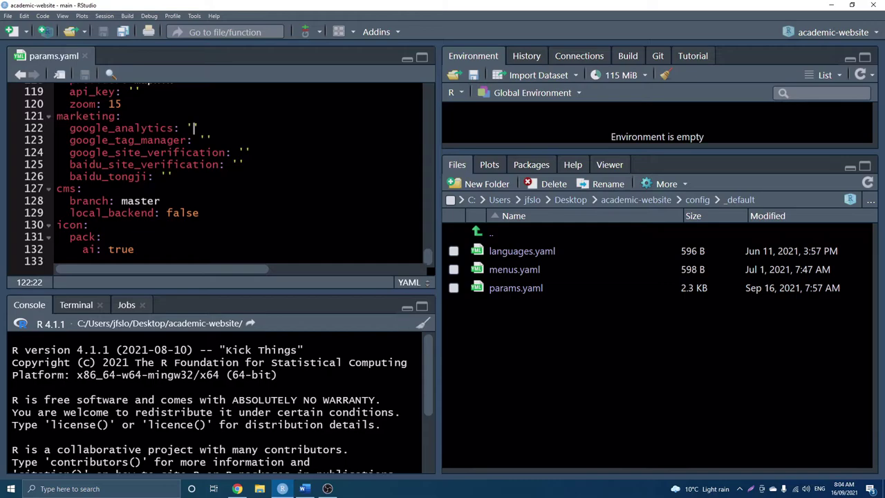
# Step: Paste the measurement ID as the google_analytics value and save params.yaml
pyautogui.hotkey('ctrl', 'v')
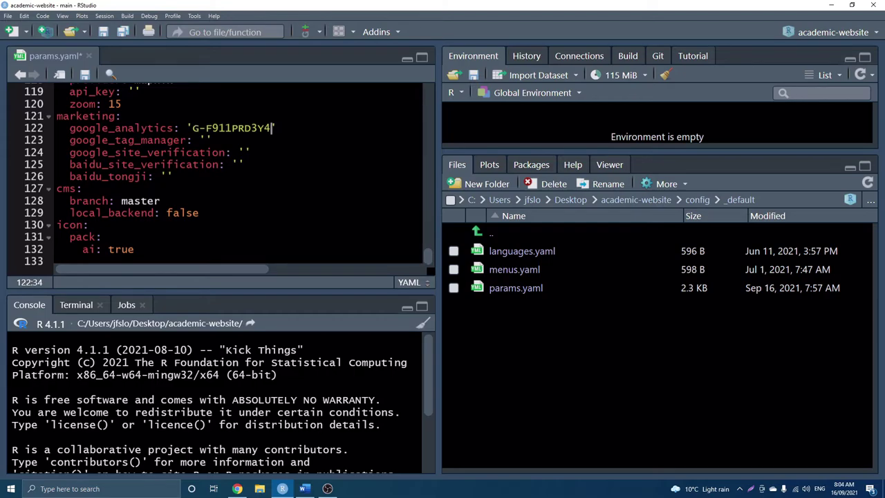
pyautogui.hotkey('ctrl', 's')
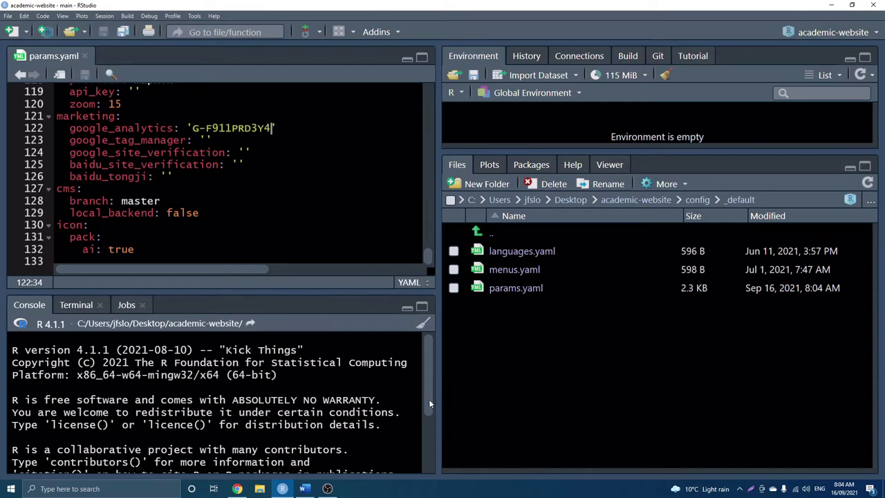
pyautogui.moveTo(429, 399); pyautogui.dragTo(428, 458)
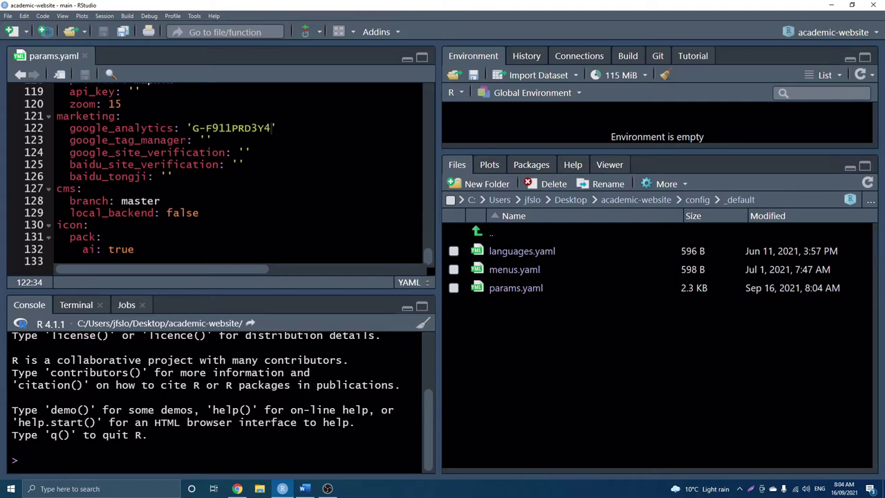
# Step: Load gitcreds with library(gitcreds) and run gitcreds_set() to reach the stored github.com credentials prompt
pyautogui.write('librar')
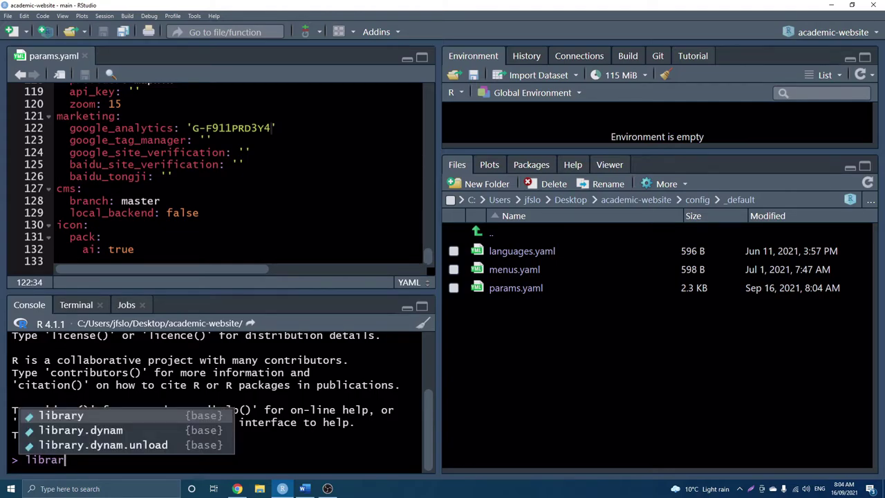
pyautogui.write('y(git')
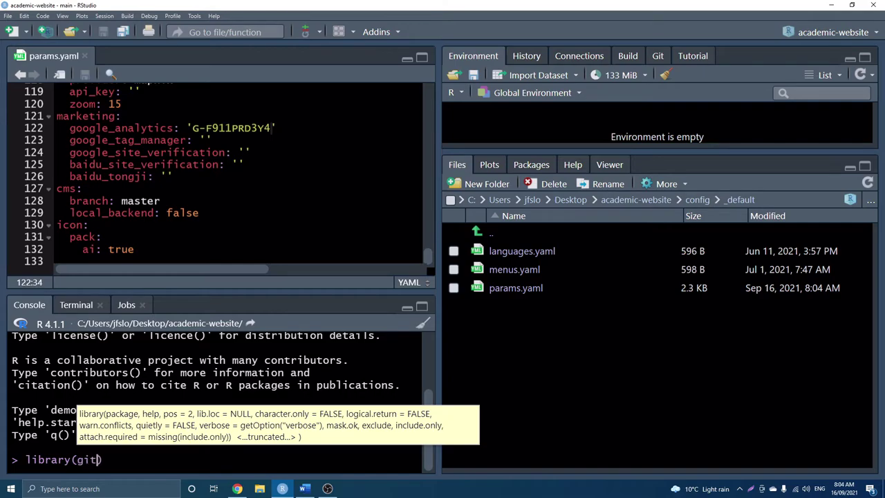
pyautogui.press('Tab')
pyautogui.press('Return')
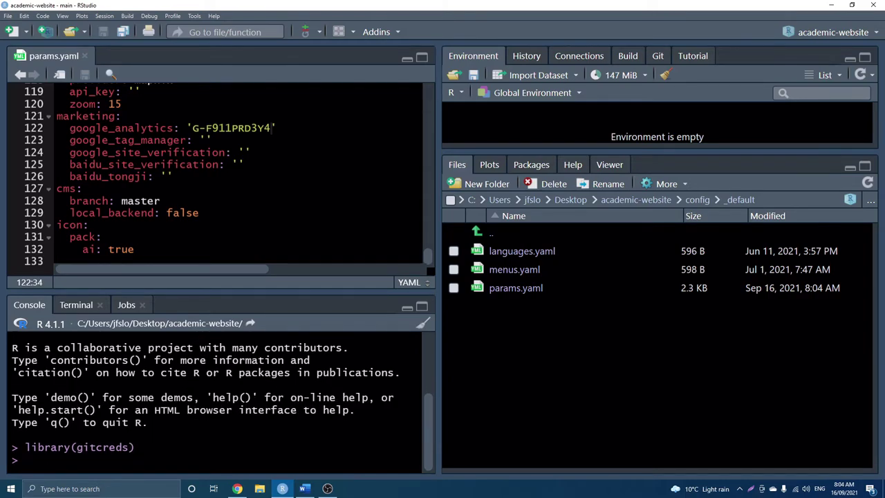
pyautogui.write('gitcre')
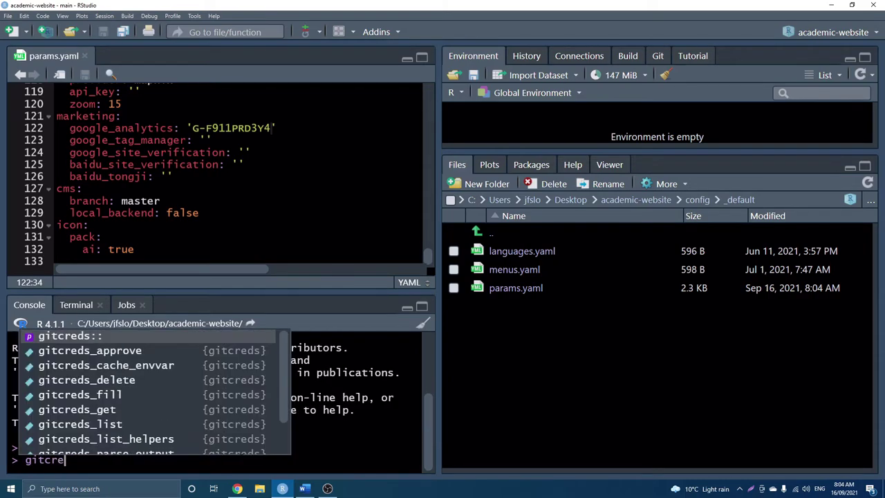
pyautogui.write('ds_s')
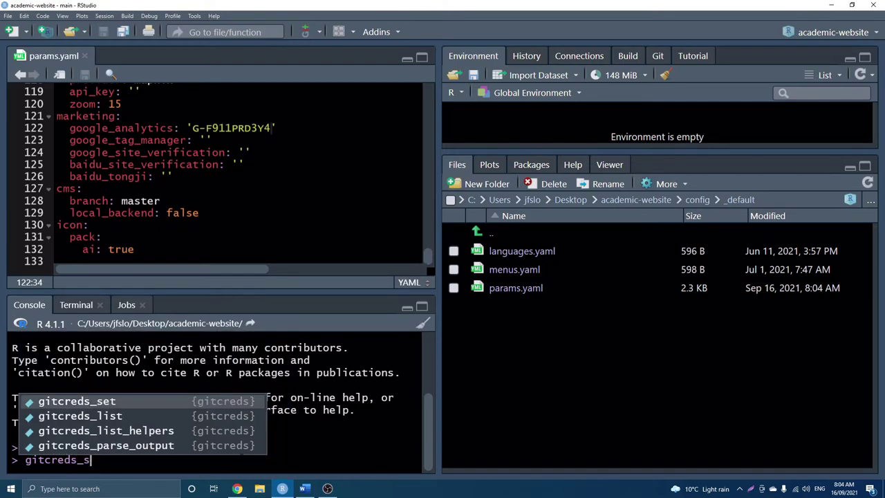
pyautogui.press('Tab')
pyautogui.press('Return')
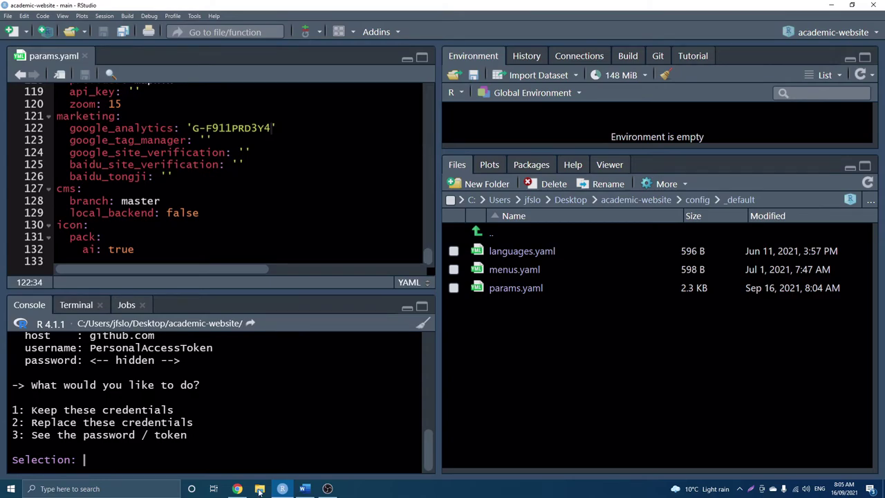
# Step: Copy the new personal access token from GitHub's Personal access tokens page in Chrome
pyautogui.click(237, 489)
pyautogui.click(76, 7)
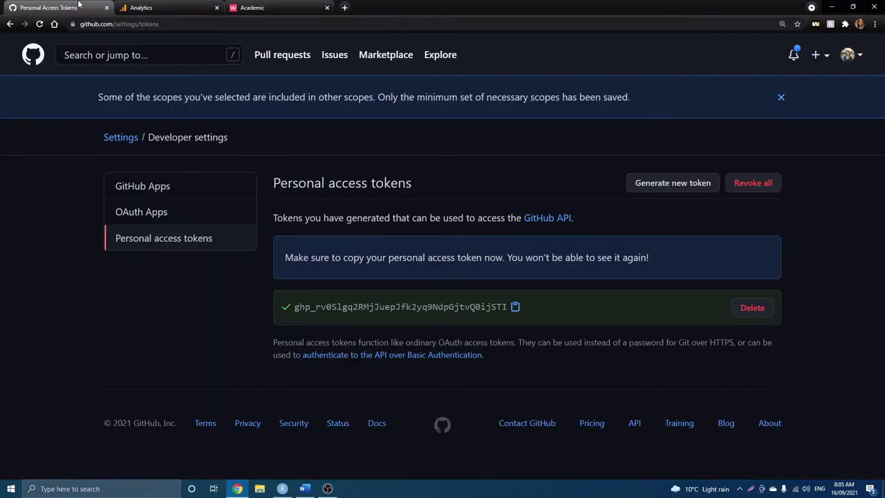
pyautogui.click(515, 306)
pyautogui.click(515, 306)
pyautogui.click(832, 6)
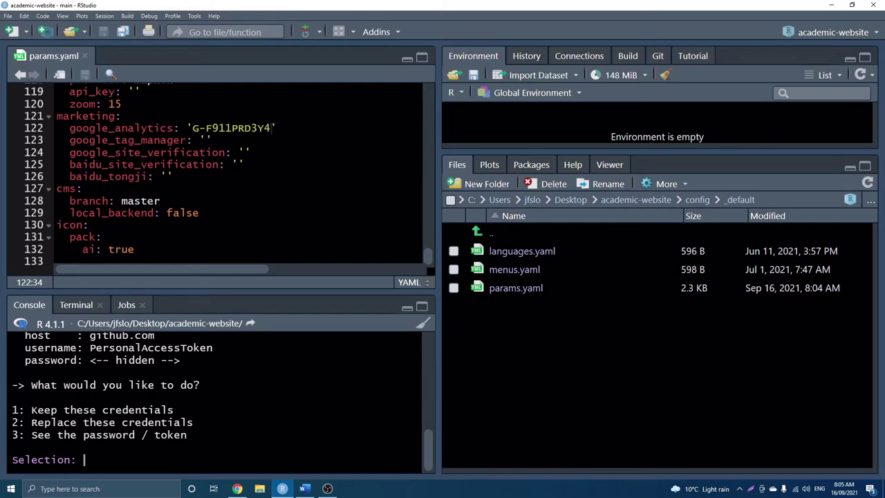
# Step: Choose option 2 to replace the stored credentials and paste in the new token
pyautogui.write('2')
pyautogui.press('Return')
pyautogui.write('2')
pyautogui.press('Return')
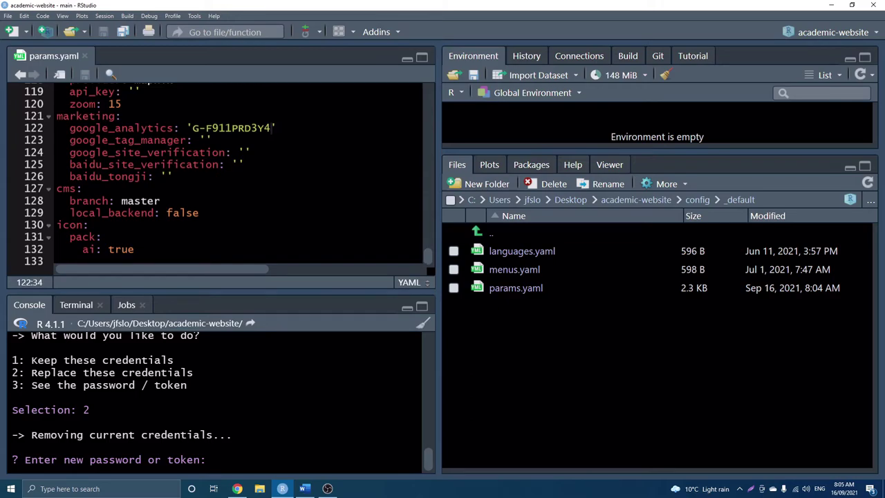
pyautogui.hotkey('ctrl', 'v')
pyautogui.press('Return')
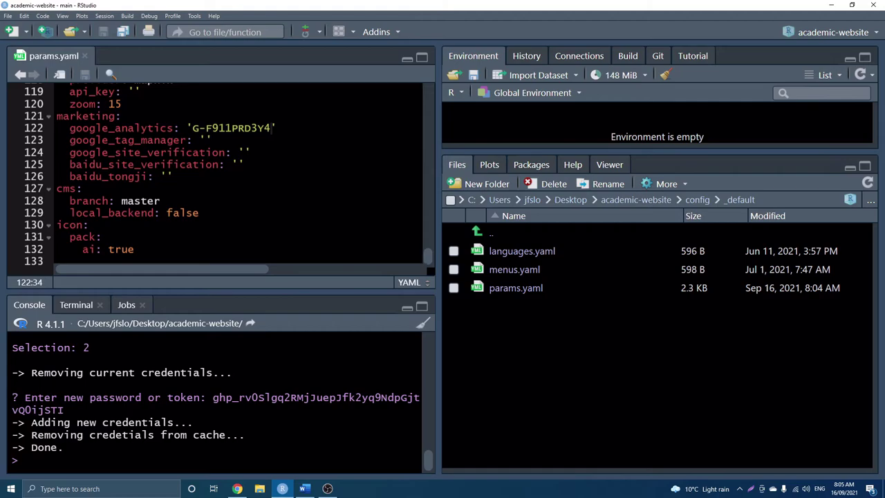
# Step: Stage params.yaml and commit it with the message 'google analytics'
pyautogui.click(658, 57)
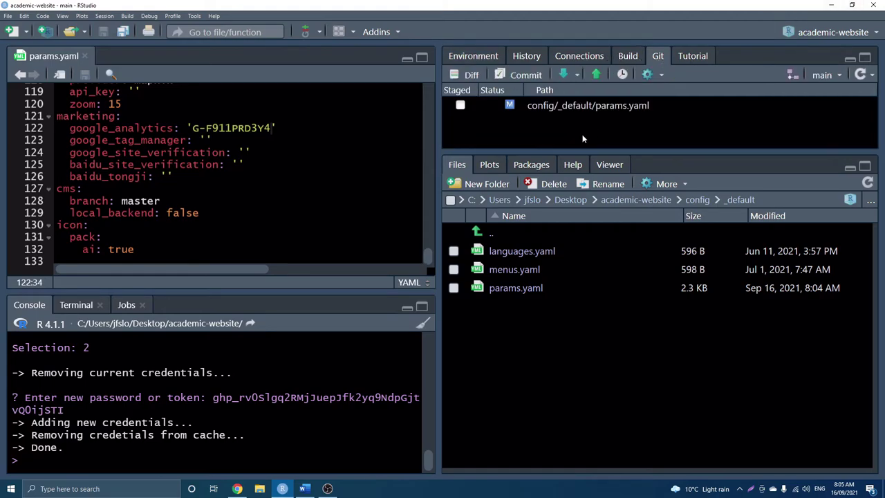
pyautogui.click(460, 105)
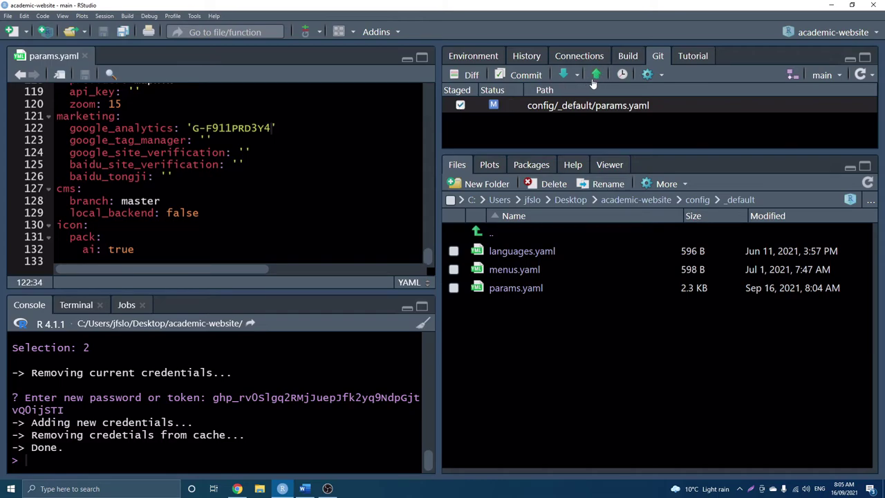
pyautogui.click(525, 74)
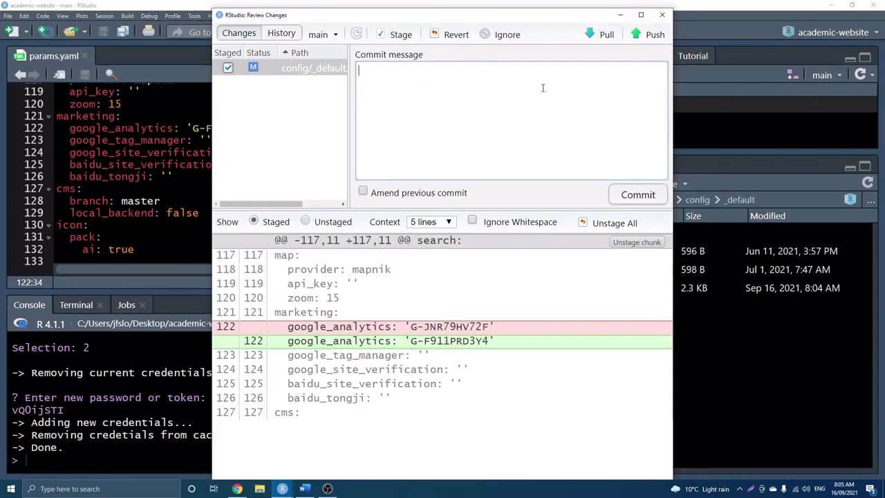
pyautogui.write('google anal')
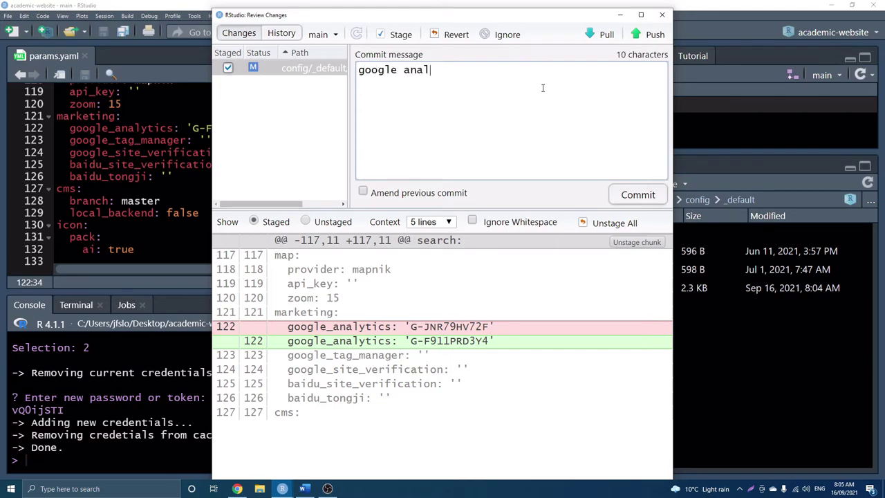
pyautogui.write('ytics')
pyautogui.click(631, 198)
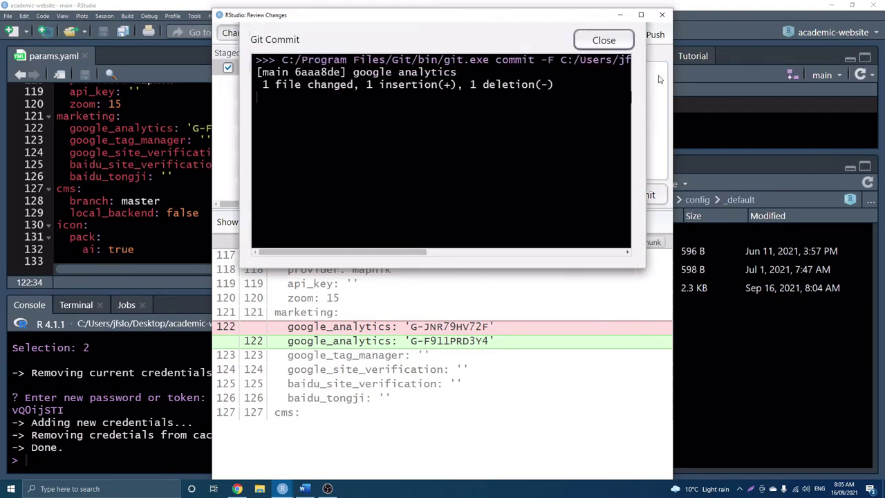
pyautogui.click(602, 40)
# Step: Push the commit to GitHub and close the Review Changes window
pyautogui.click(643, 36)
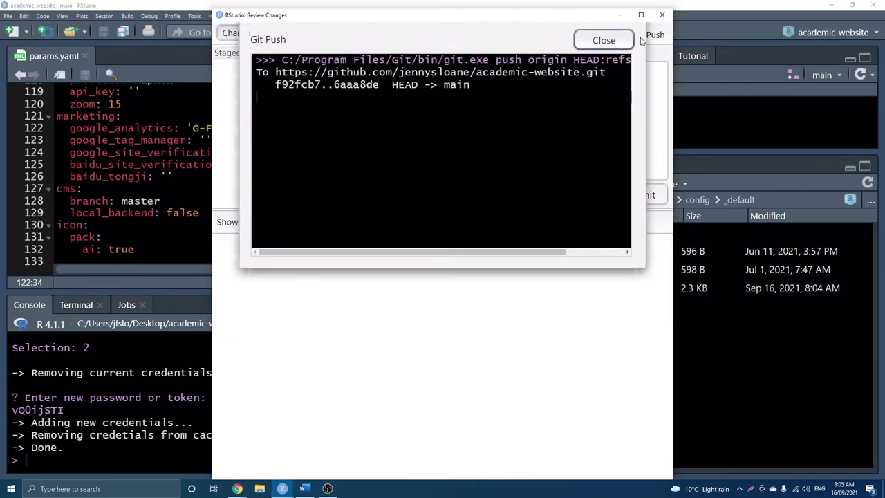
pyautogui.click(624, 39)
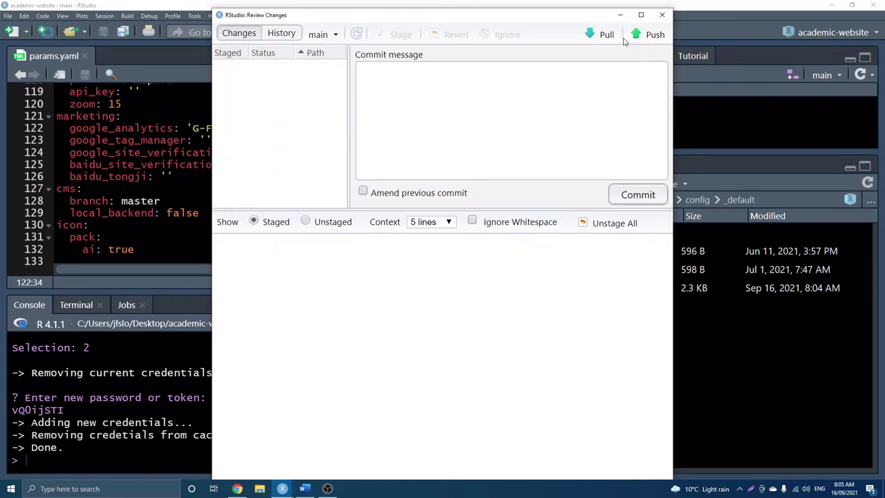
pyautogui.click(663, 15)
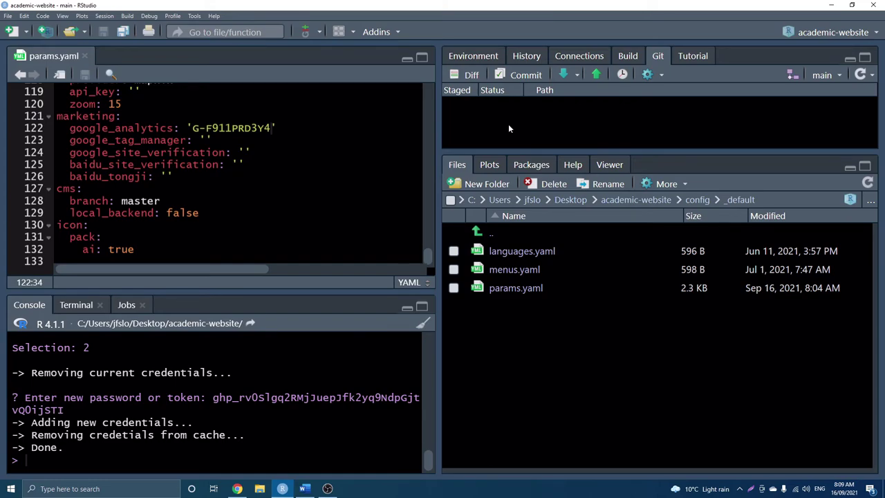
# Step: Close the Web stream details in Chrome and go to Google Analytics from the apps grid
pyautogui.click(238, 487)
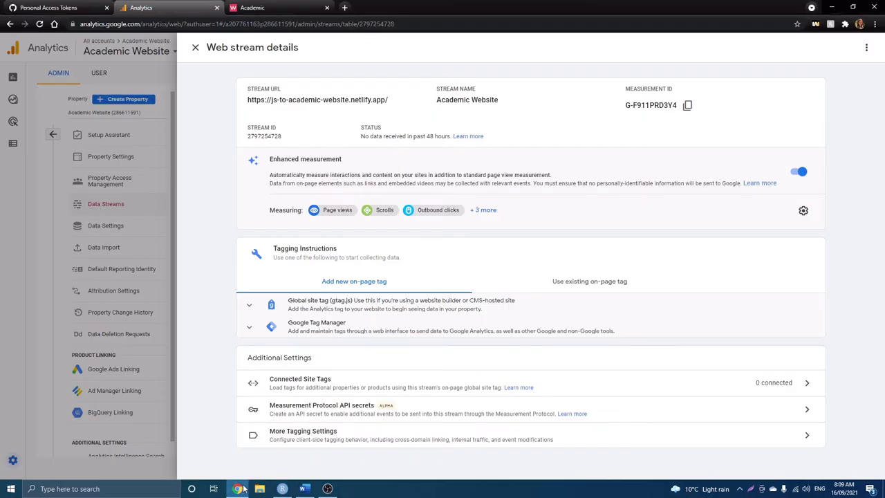
pyautogui.click(195, 48)
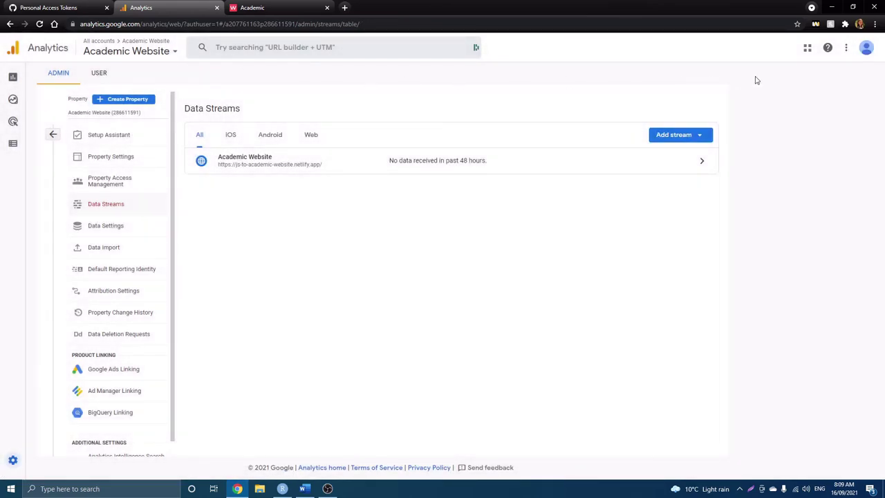
pyautogui.click(807, 49)
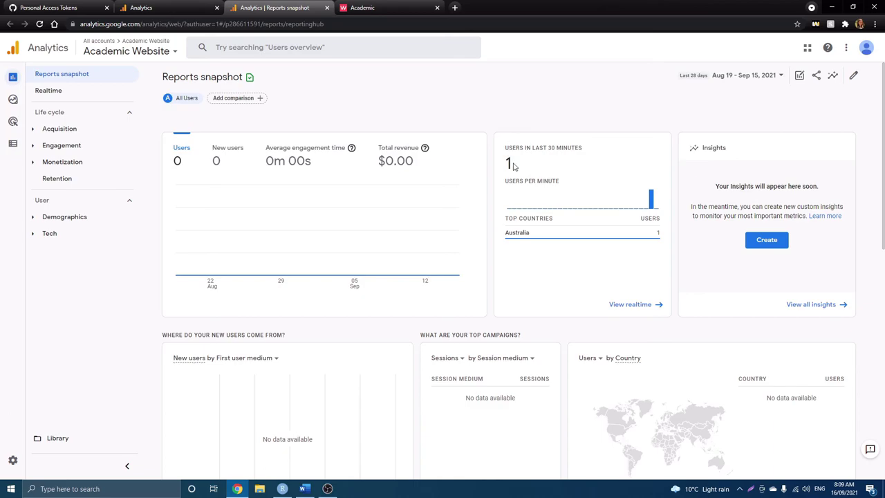
# Step: Check the Reports snapshot card showing 1 user in the last 30 minutes
pyautogui.tripleClick(508, 164)
pyautogui.click(509, 165)
pyautogui.doubleClick(509, 164)
pyautogui.click(542, 166)
pyautogui.click(832, 8)
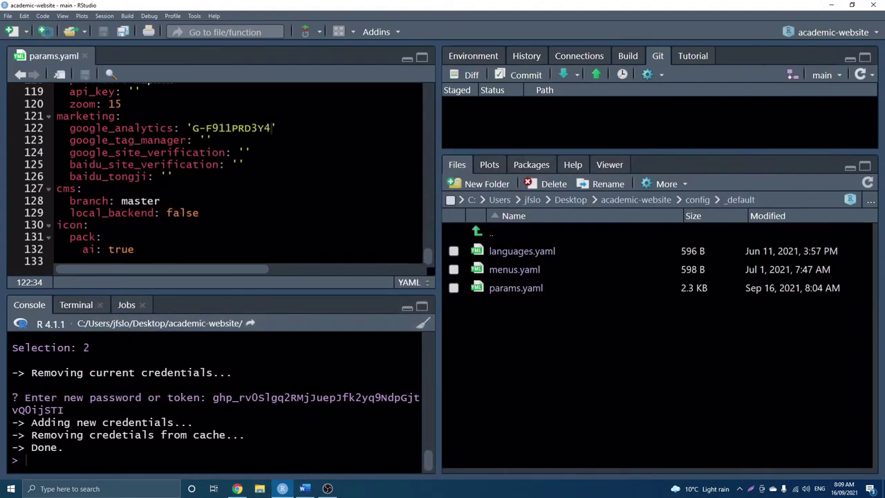